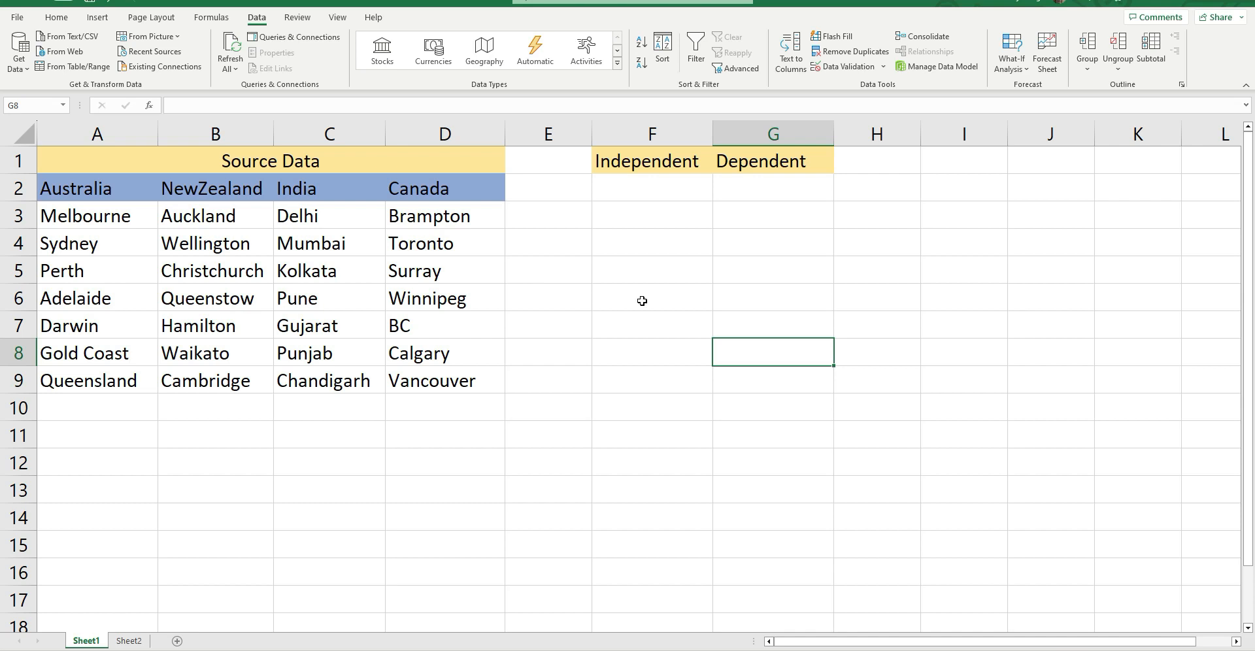
Widen column F, which holds the Independent heading, slightly.
left_click_drag(75, 189, 429, 375)
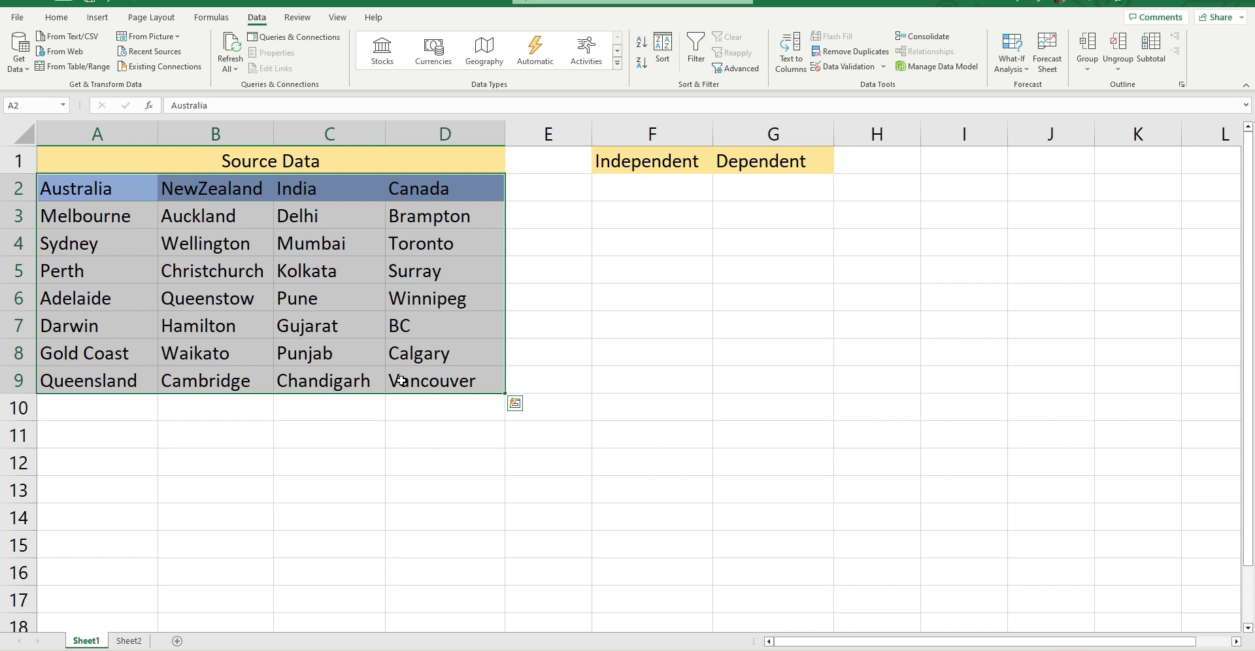
left_click(637, 238)
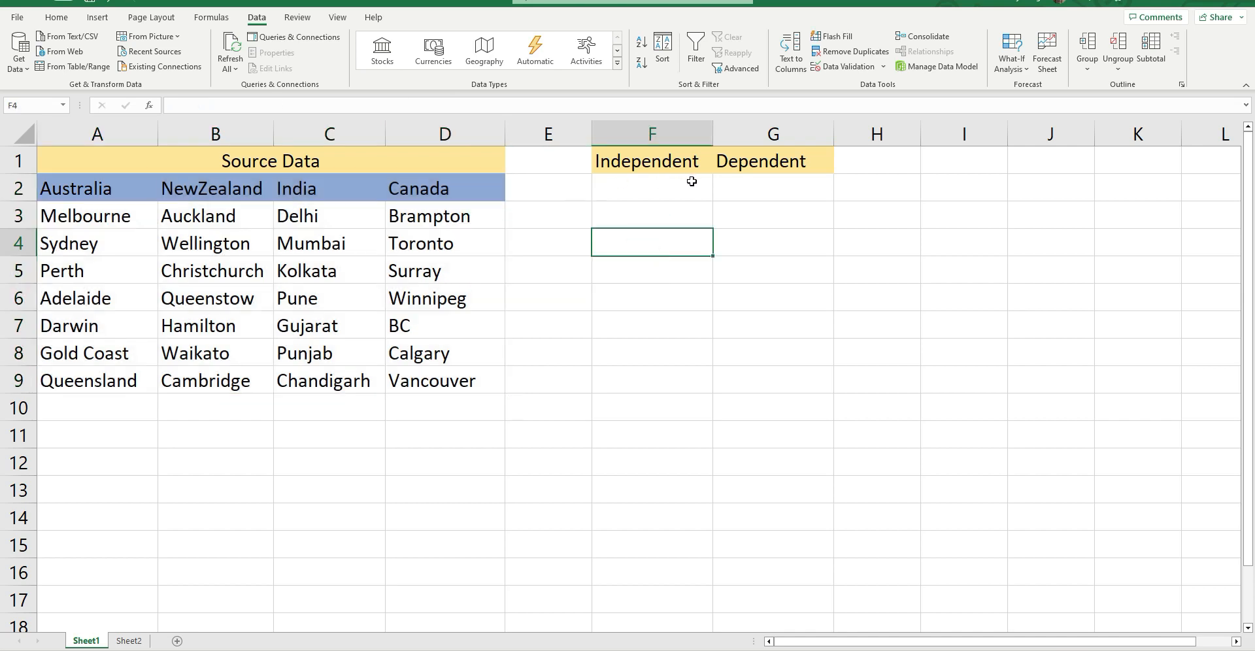
left_click(719, 126)
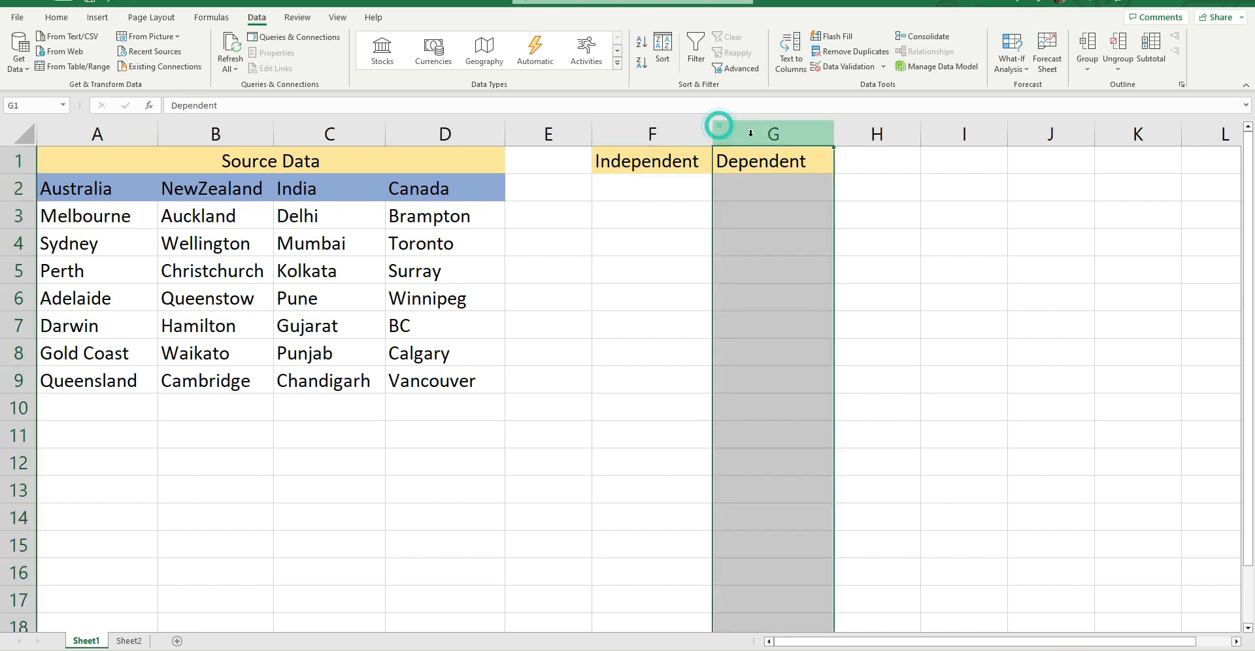
left_click(695, 134)
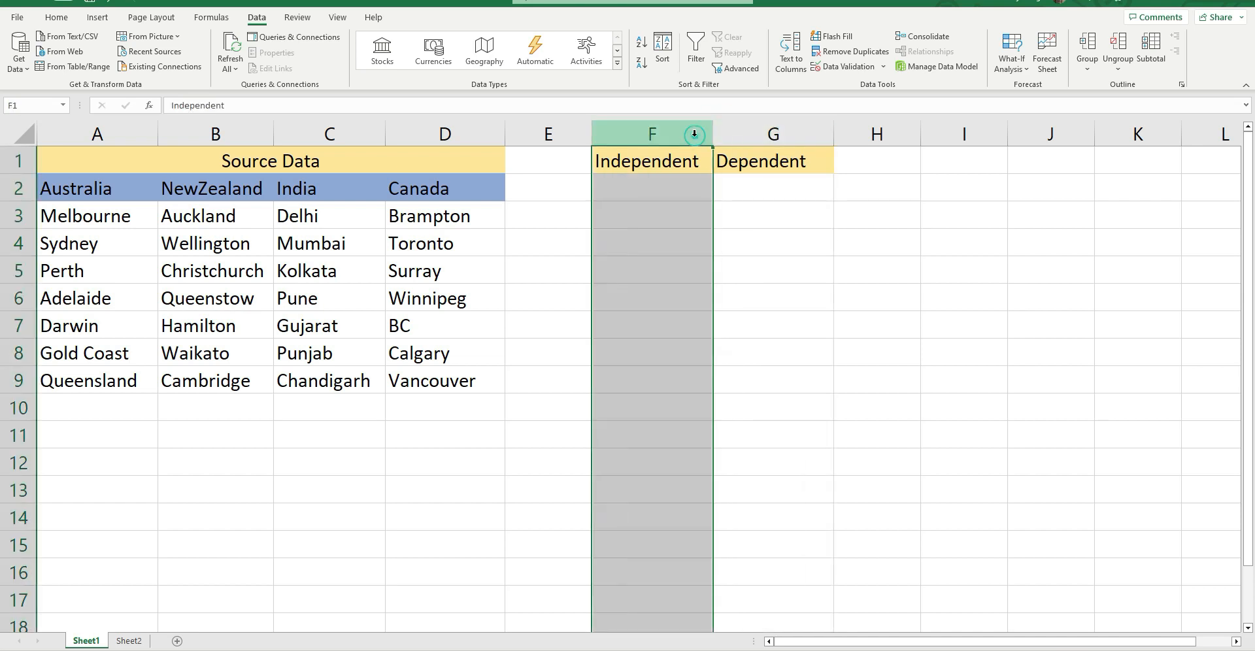
left_click_drag(710, 135, 726, 136)
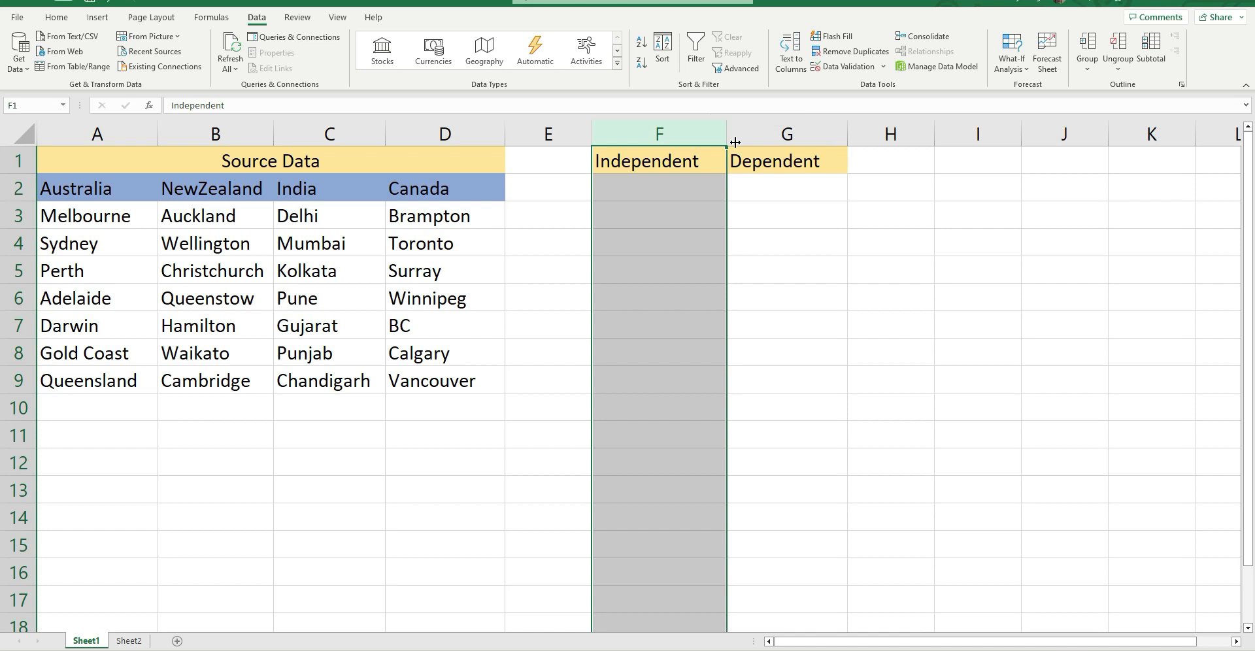
left_click(684, 162)
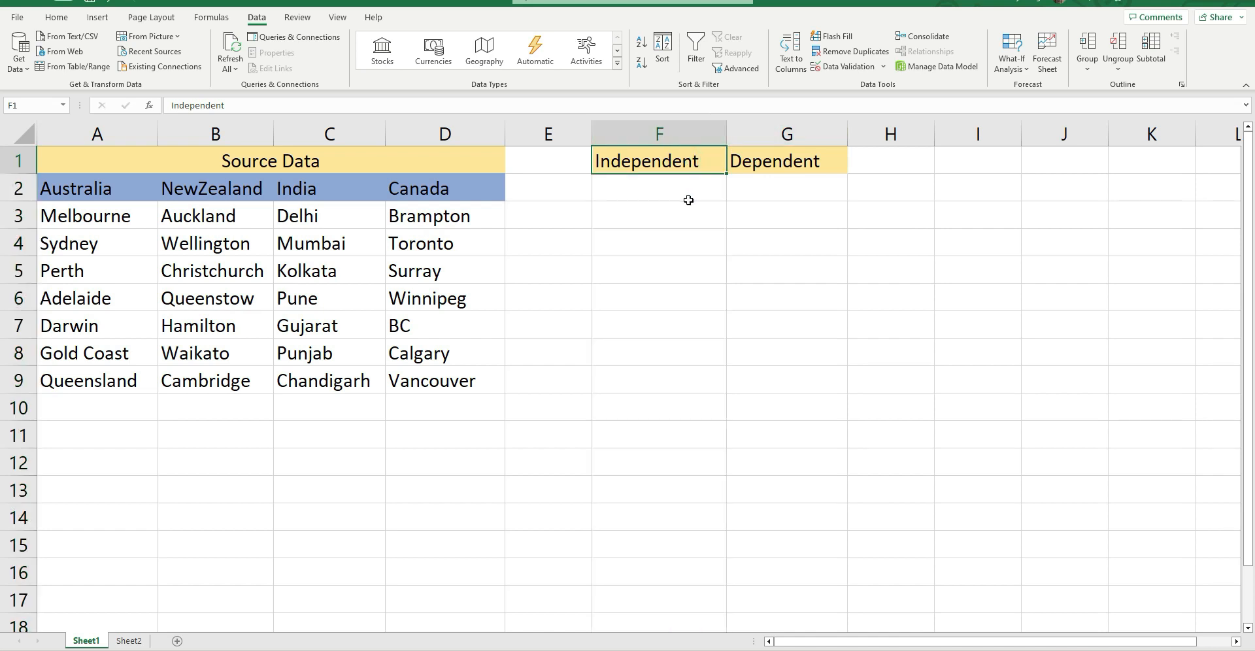
left_click(746, 183)
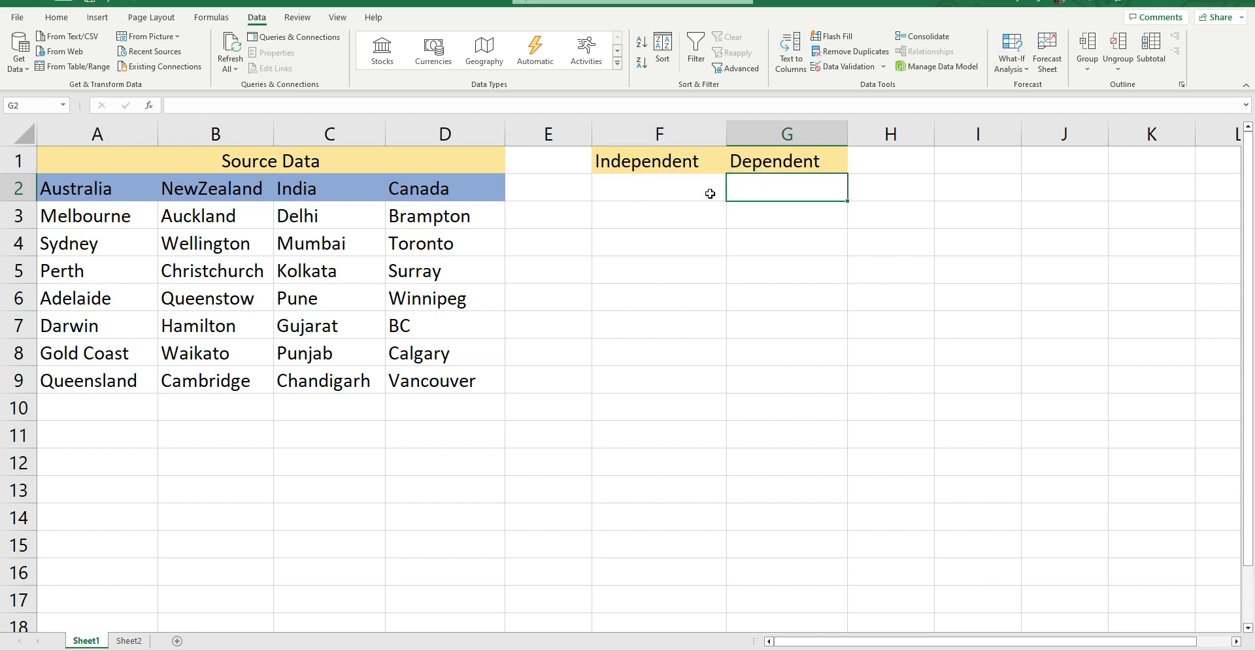
left_click(651, 189)
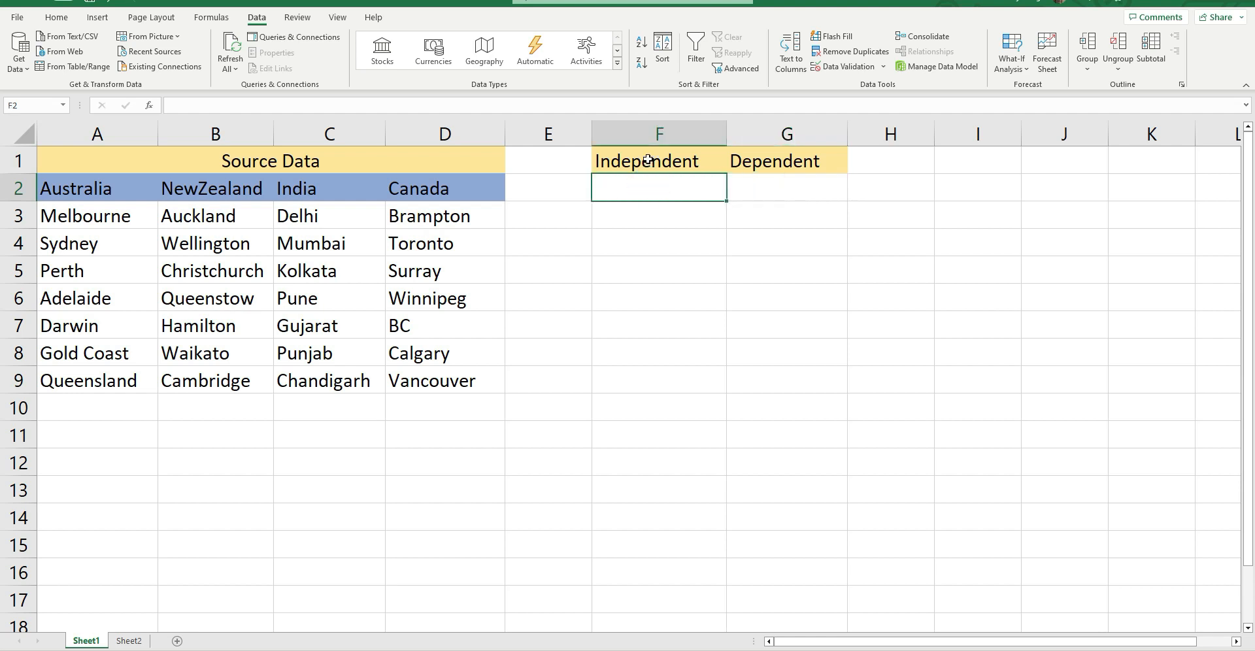
Apply List data validation to cells F2:F9 under Independent, using the country headings in A2:D2 as the source.
left_click(654, 189)
left_click_drag(664, 189, 662, 381)
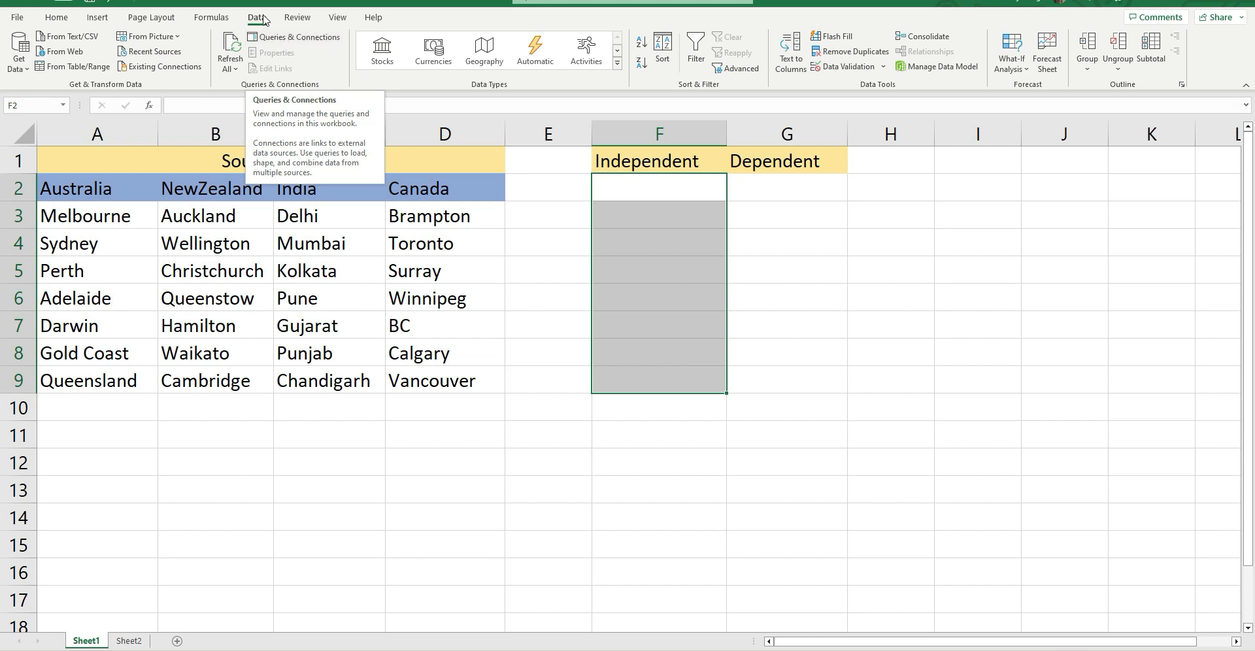
left_click(862, 68)
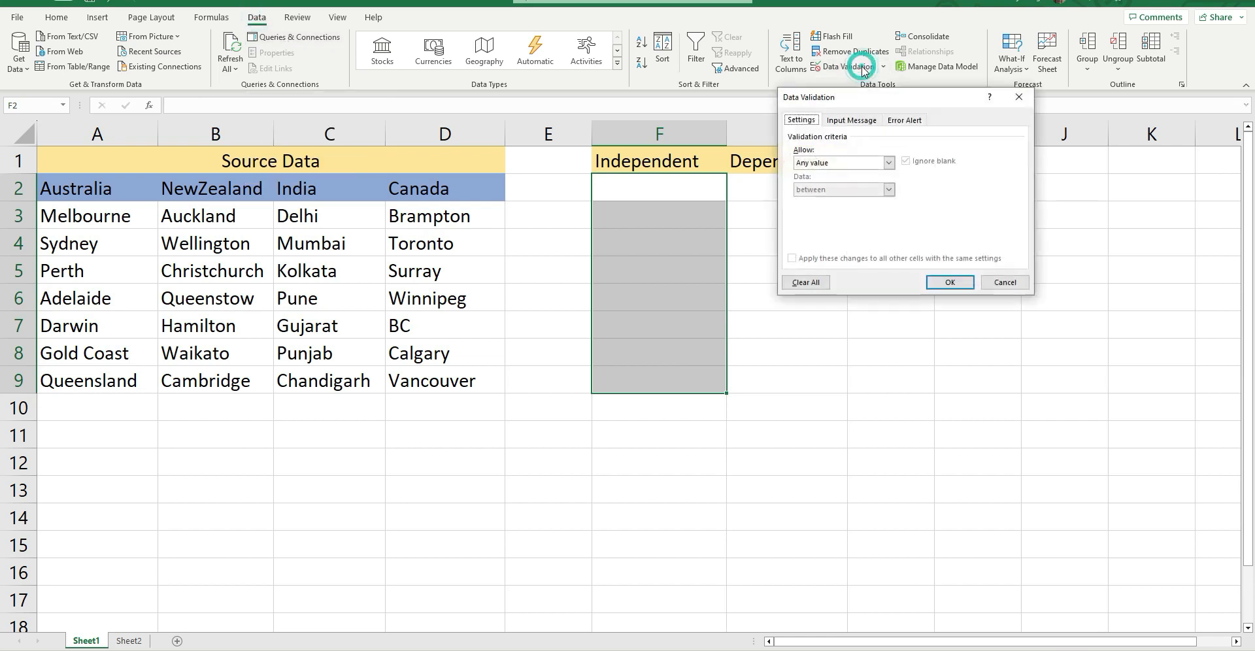
left_click_drag(910, 98, 887, 122)
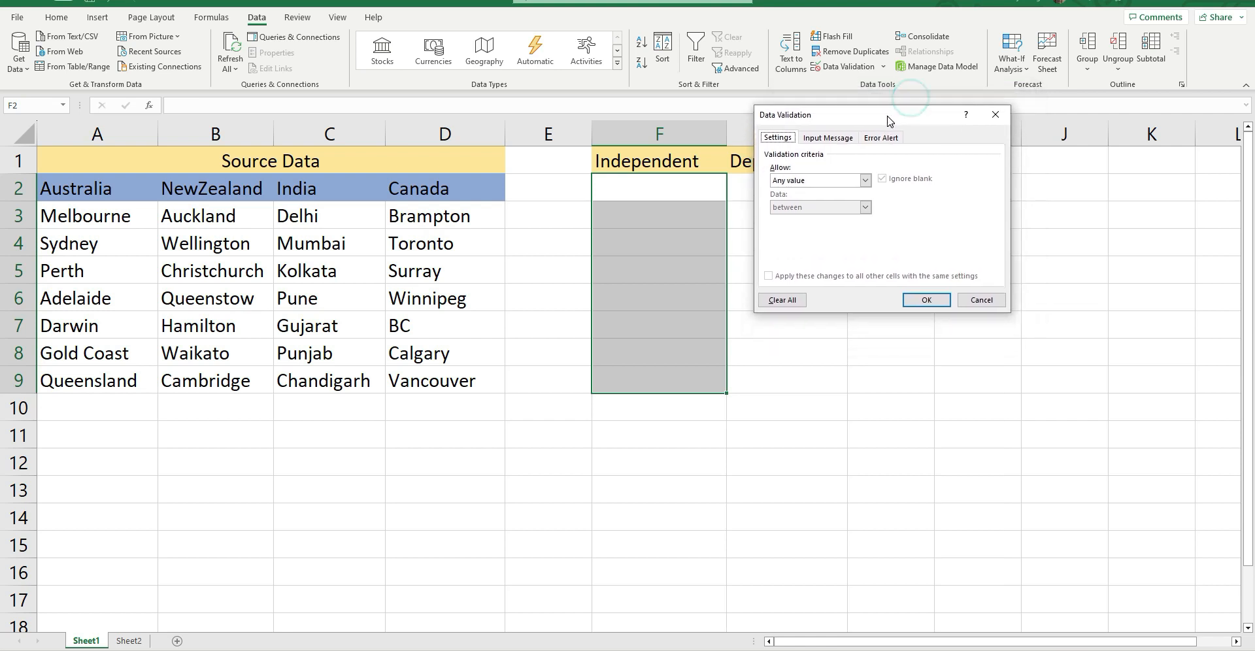
left_click(864, 180)
left_click(781, 221)
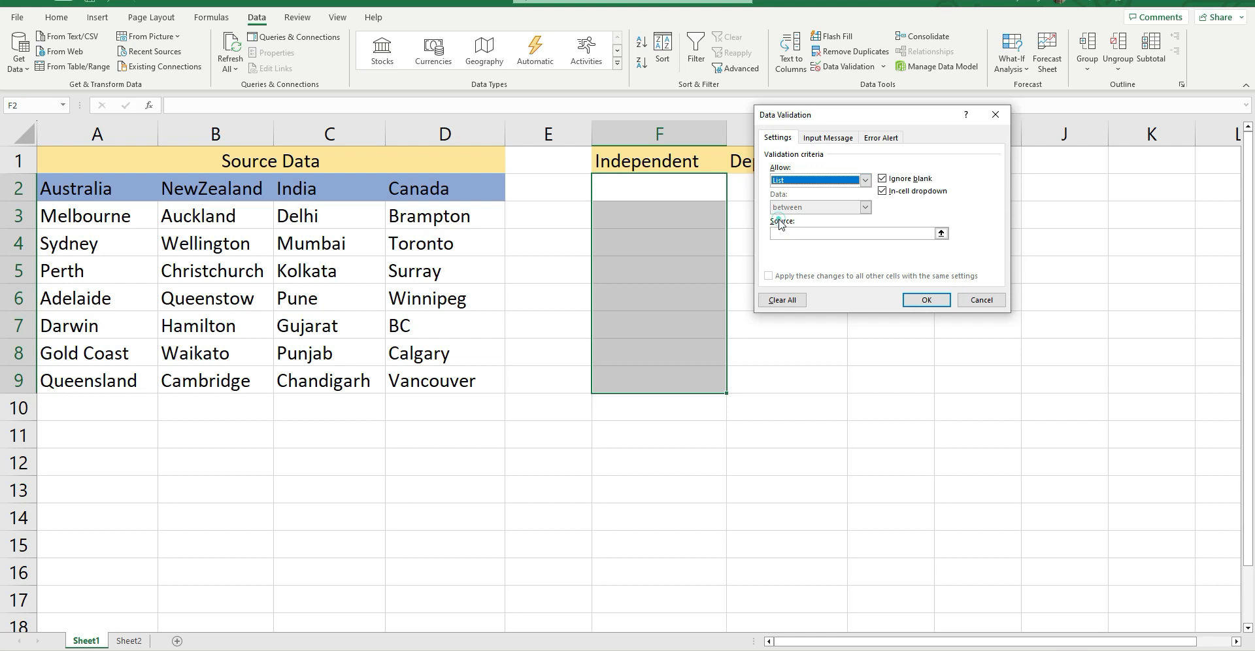
left_click(784, 233)
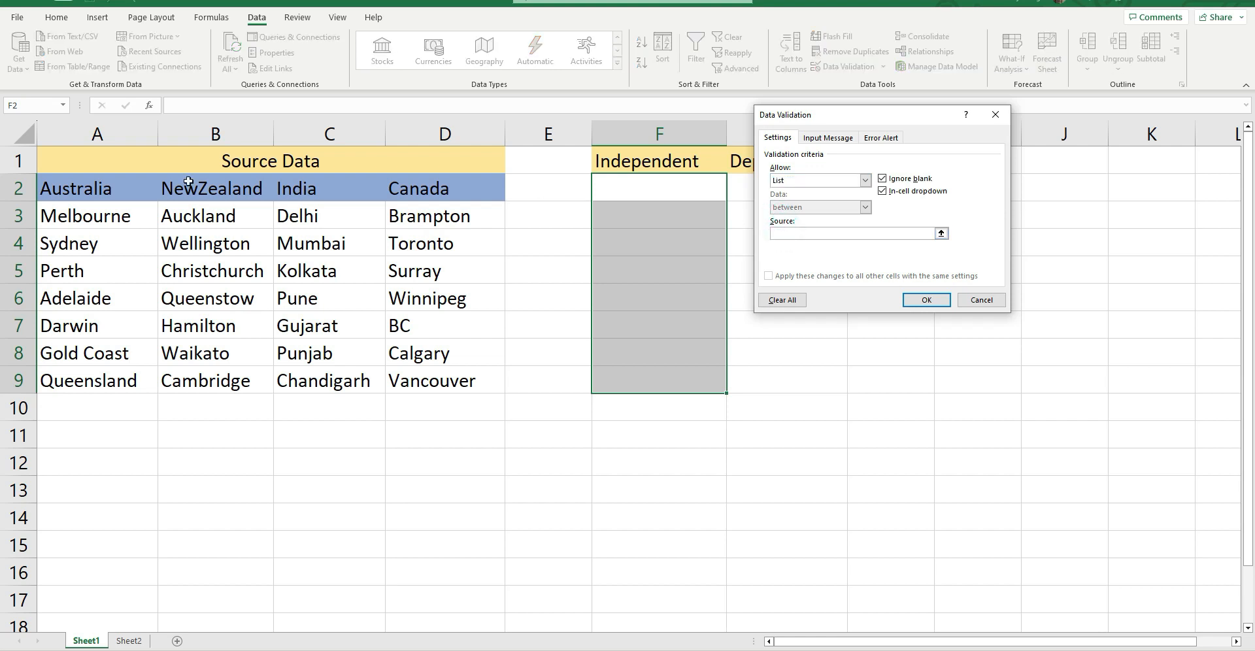
left_click_drag(72, 187, 436, 193)
left_click(927, 300)
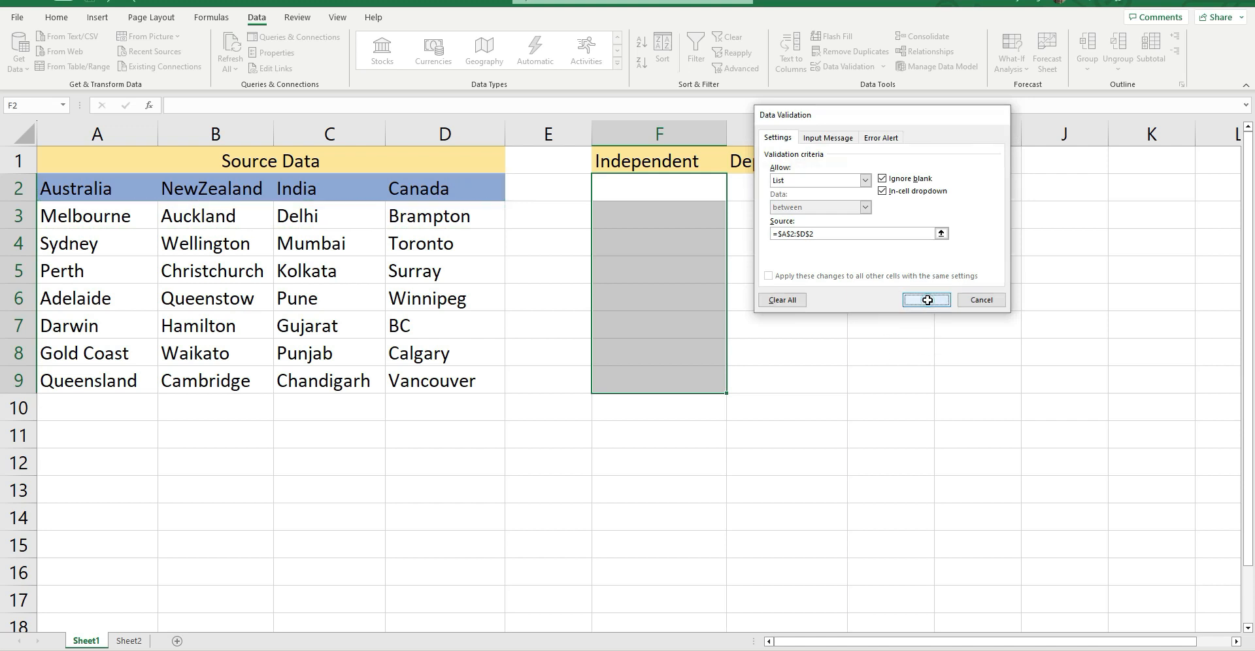
Check each cell from F2 to F9 for a dropdown list.
left_click(679, 191)
left_click(666, 213)
left_click(663, 236)
left_click(666, 264)
left_click(665, 296)
left_click(661, 322)
left_click(654, 353)
left_click(655, 383)
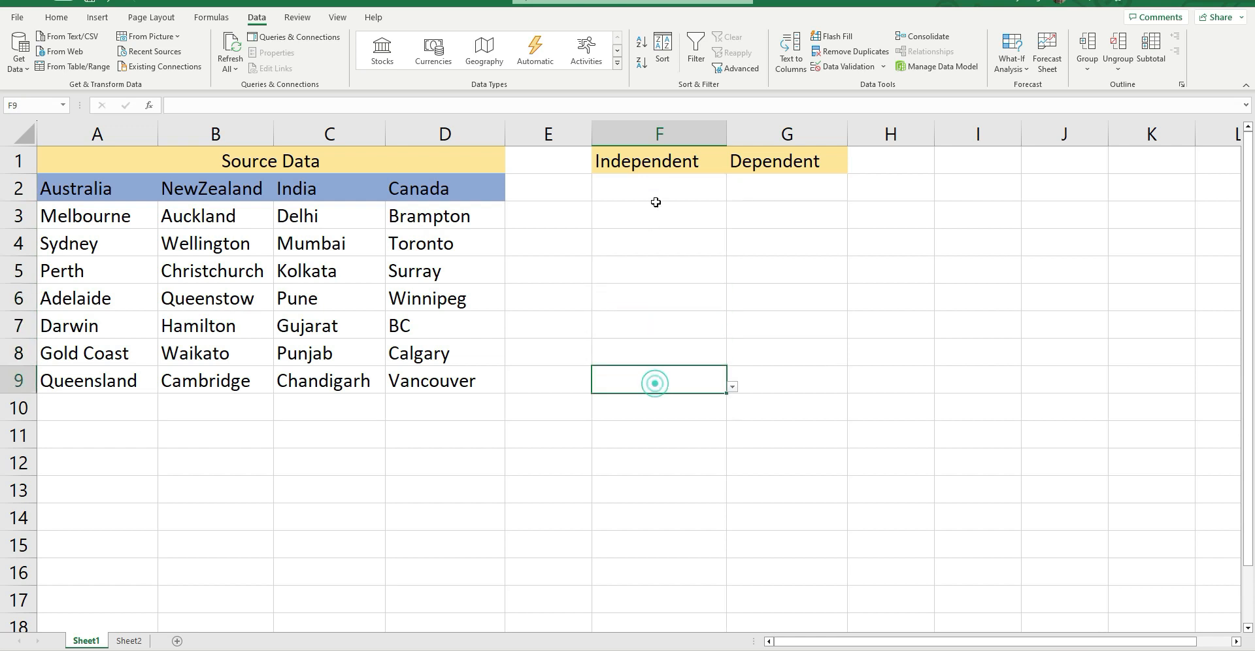
Choose Australia in F2 and NewZealand in F3 from their dropdown lists.
left_click(656, 191)
left_click(732, 194)
left_click(619, 220)
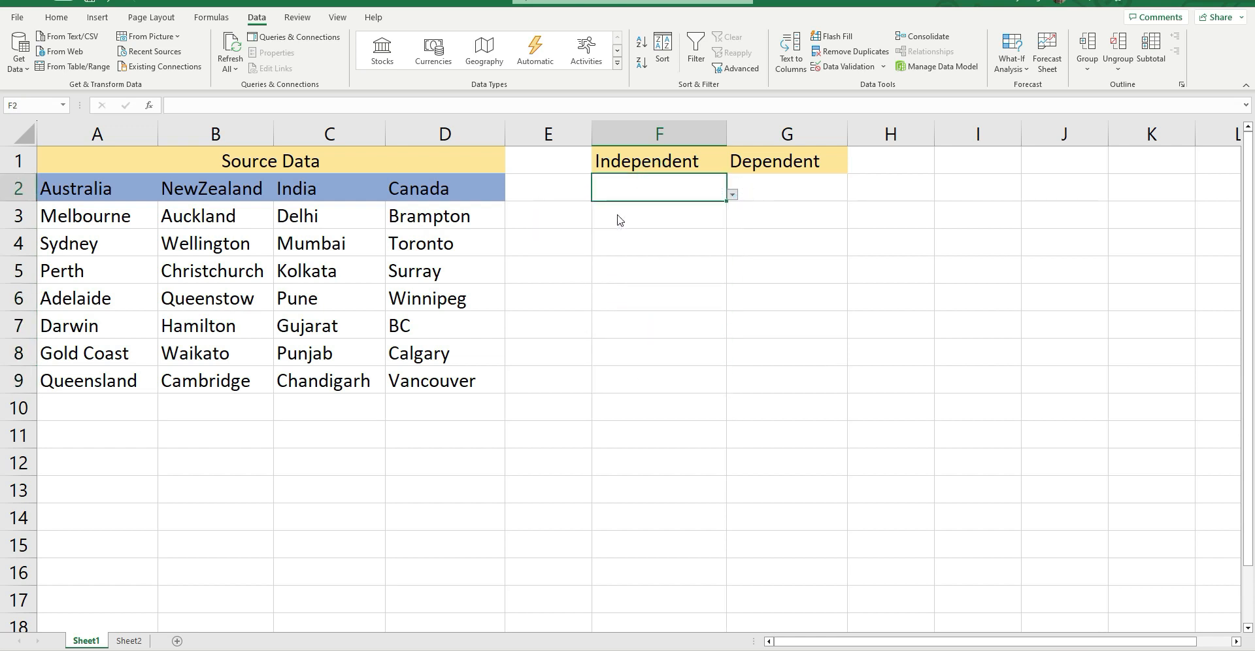
left_click(671, 221)
left_click(733, 223)
left_click(622, 256)
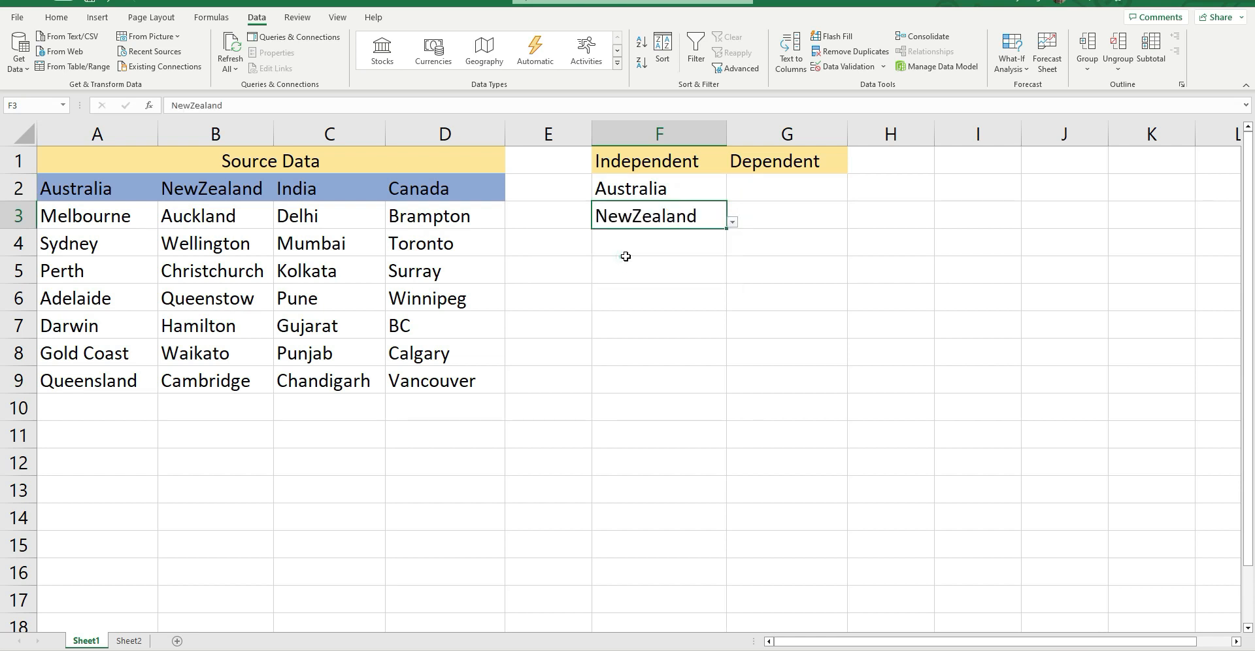
left_click(771, 192)
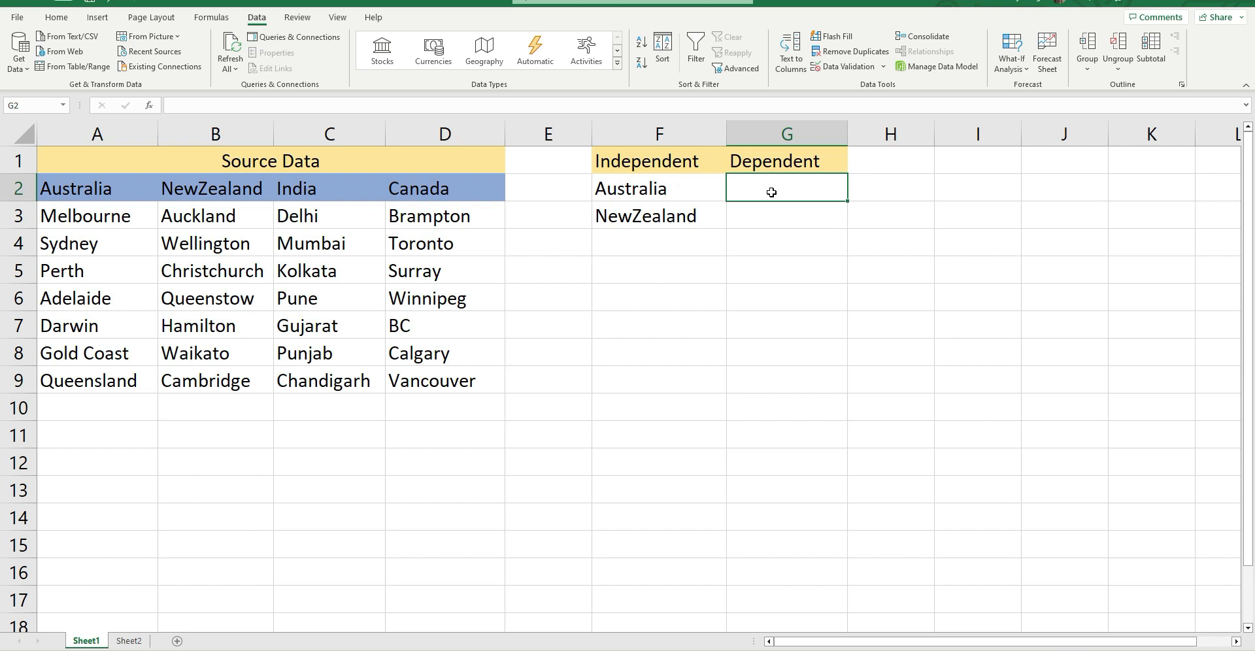
left_click(643, 189)
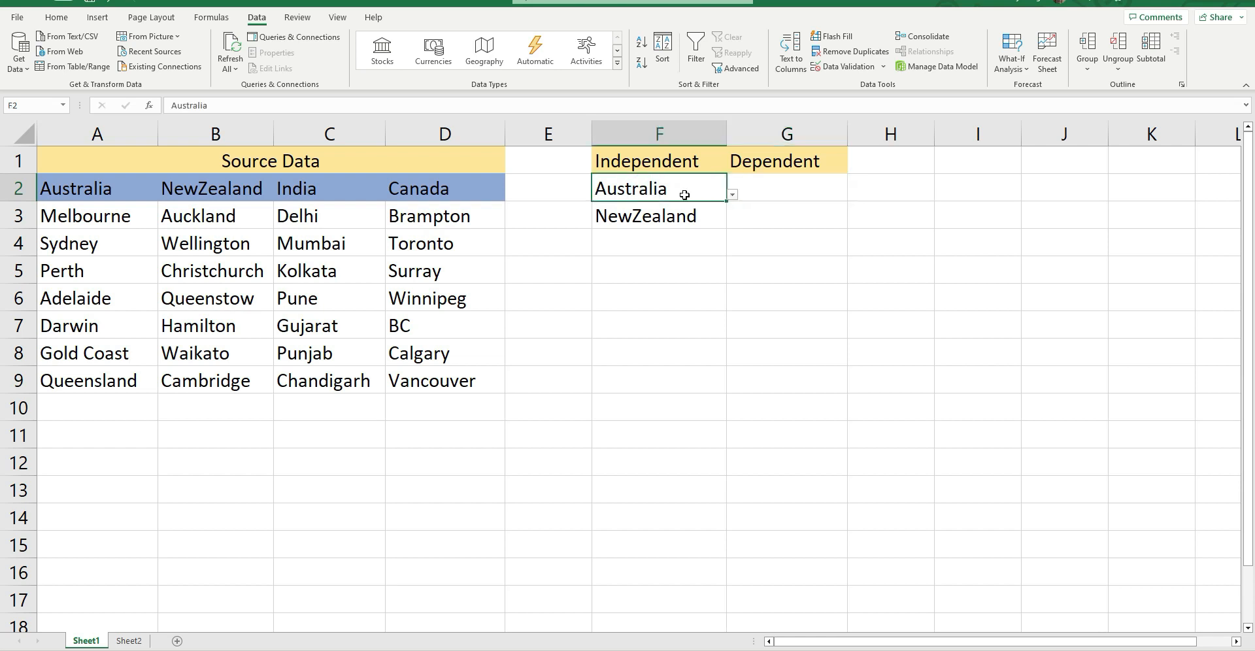
left_click(794, 182)
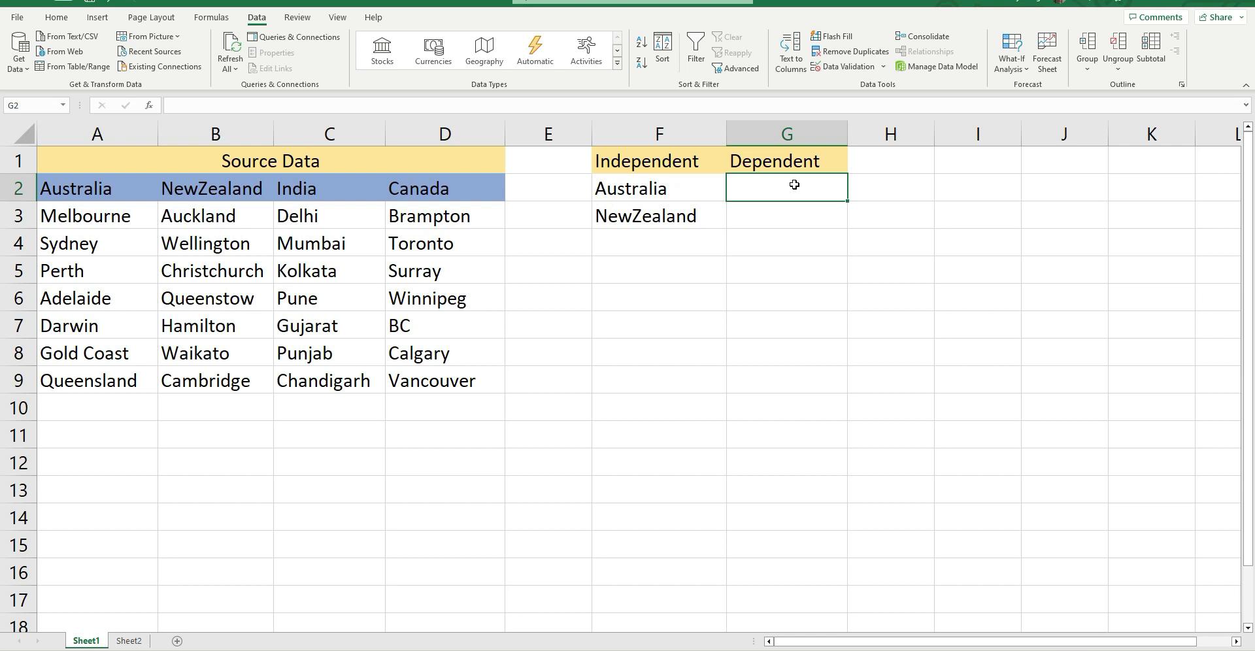
Create named ranges from the source data A2:D9, using only the top row values as names.
left_click_drag(58, 191, 428, 377)
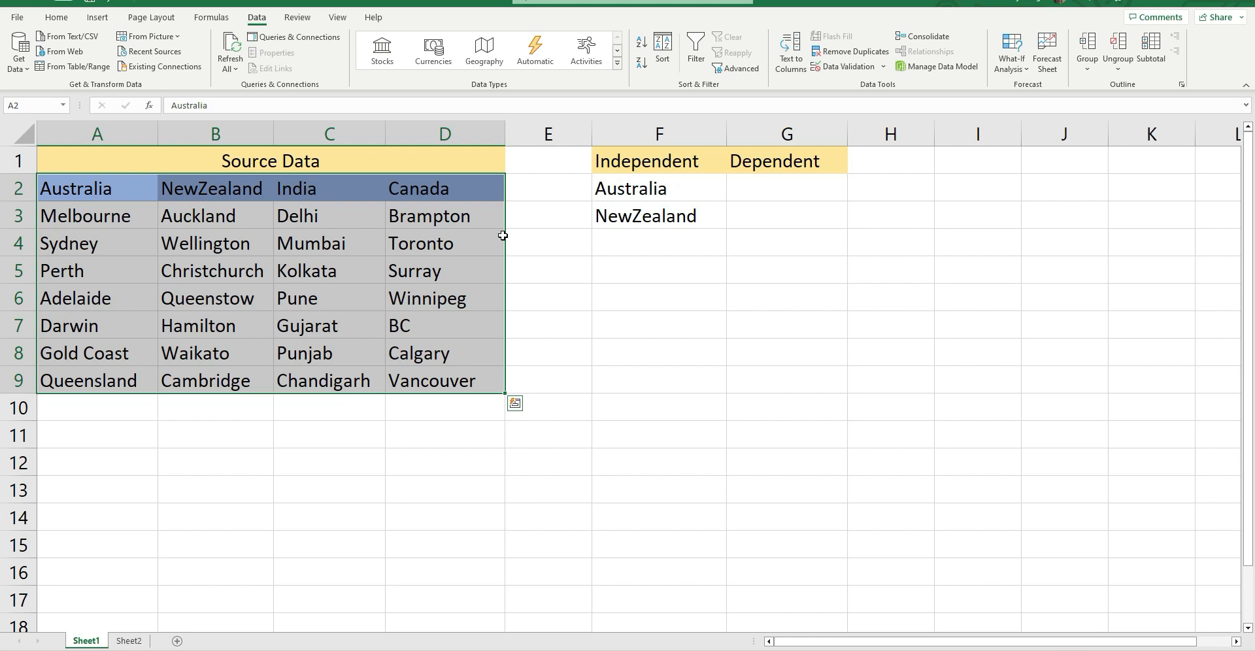
left_click(213, 17)
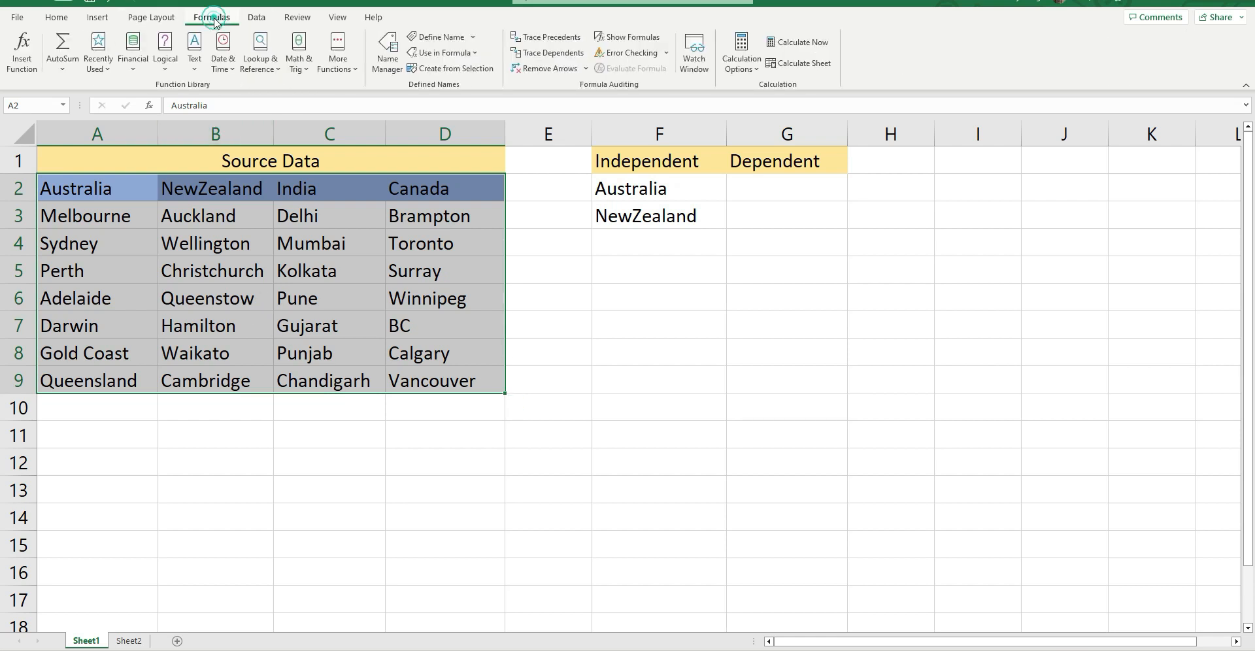
left_click(450, 69)
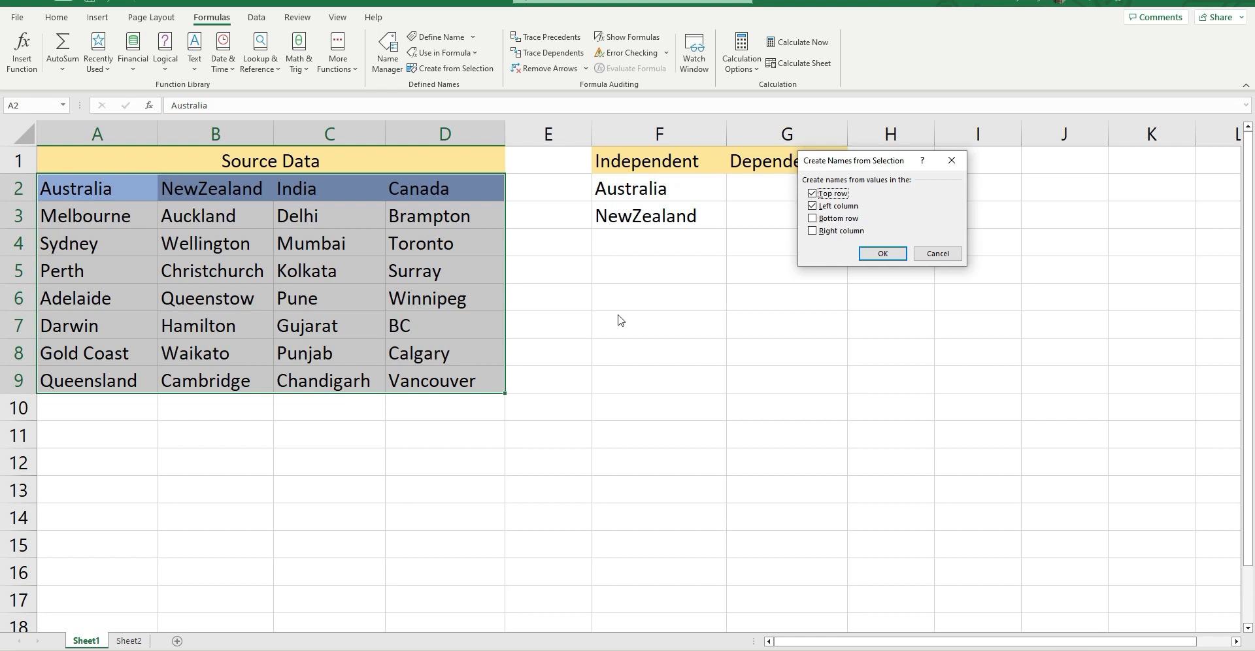
left_click(812, 205)
left_click(882, 252)
left_click(346, 287)
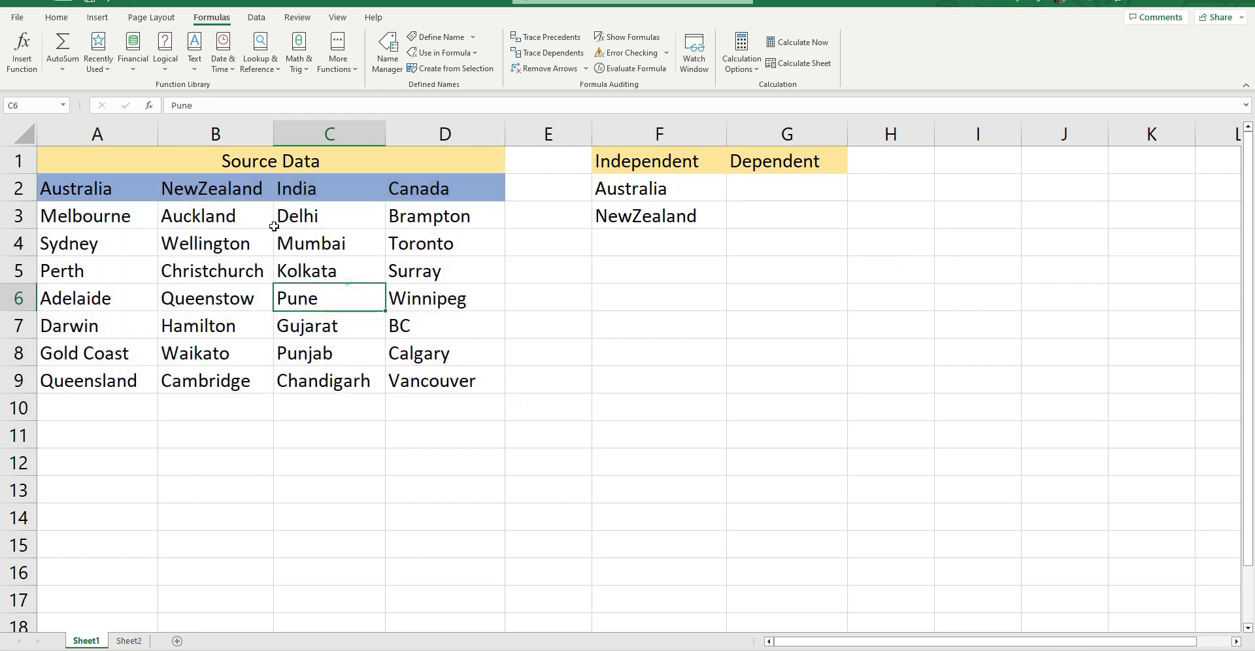
Review the defined names in the Name Manager, and go to the Australia and Canada ranges to check their cells.
left_click(388, 53)
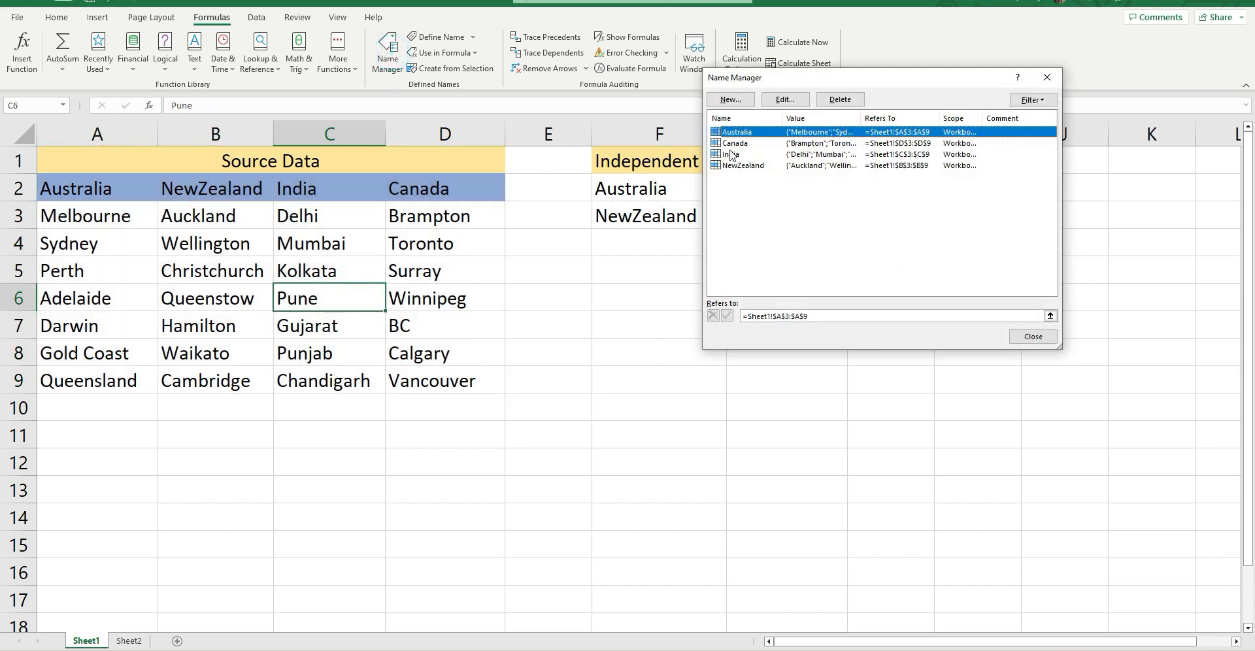
left_click(1033, 336)
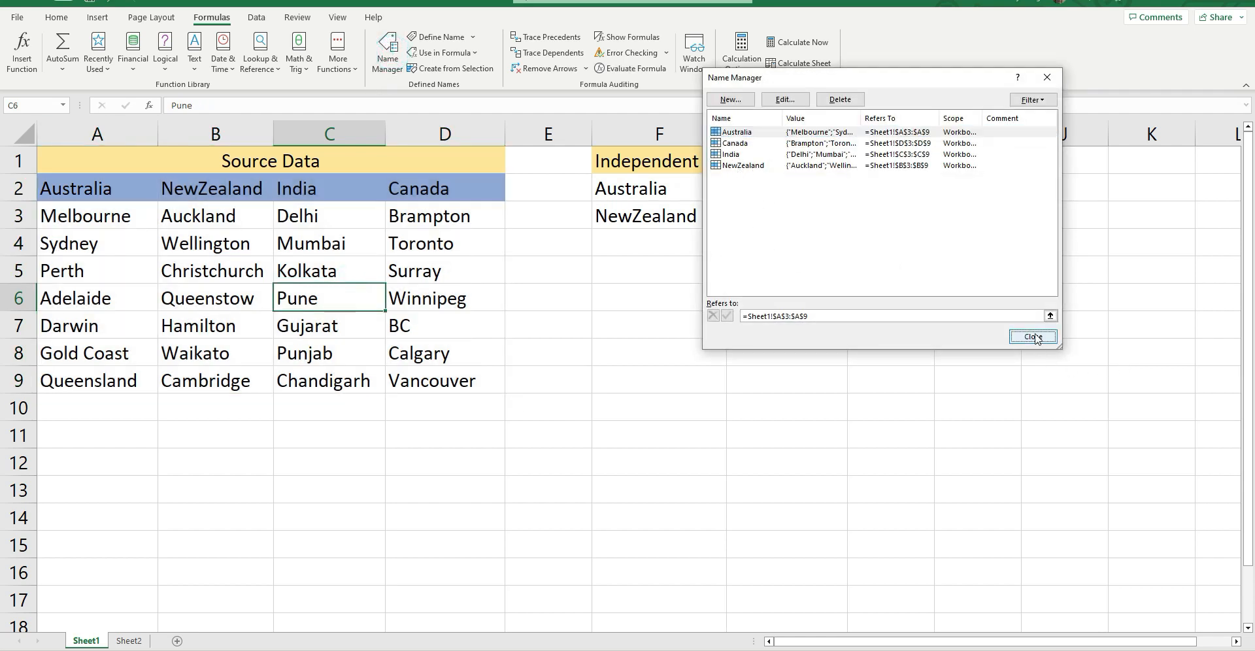
left_click(64, 105)
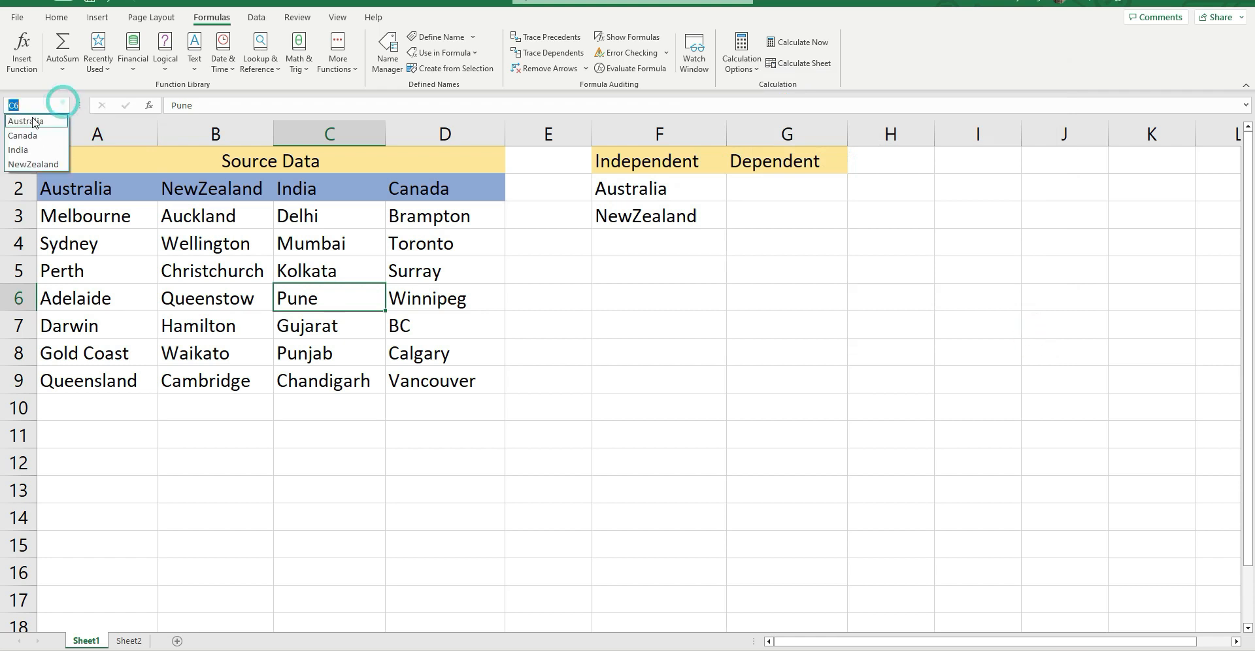
left_click(30, 122)
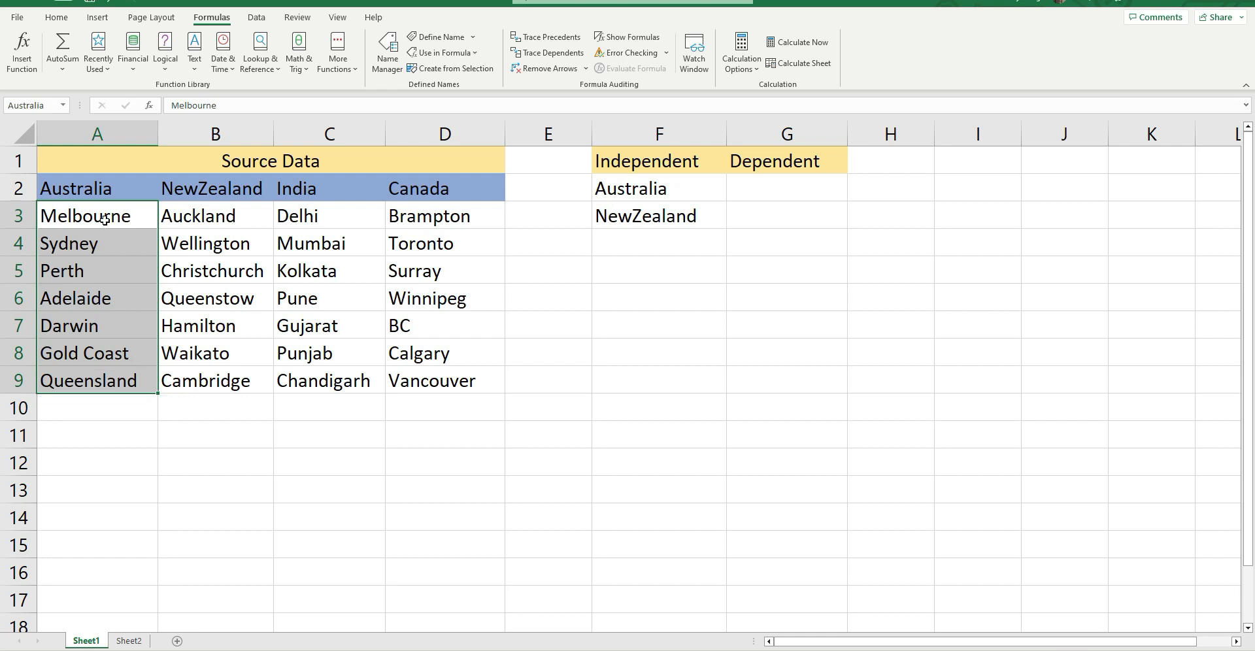
left_click(60, 104)
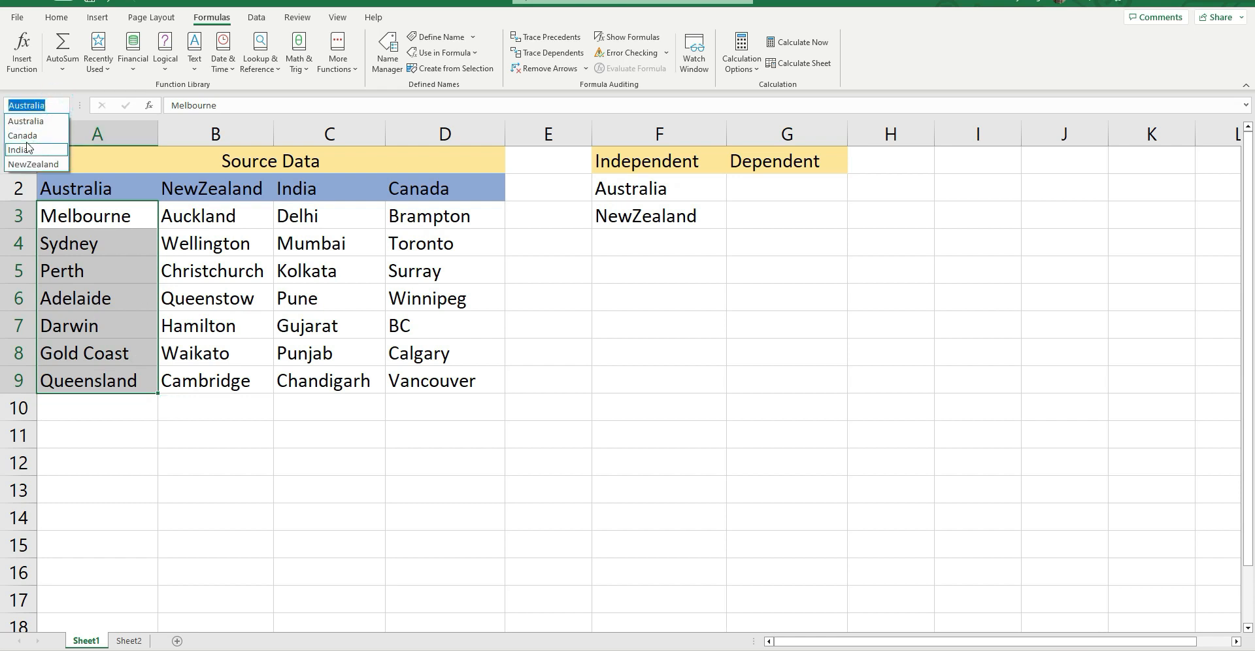
left_click(23, 135)
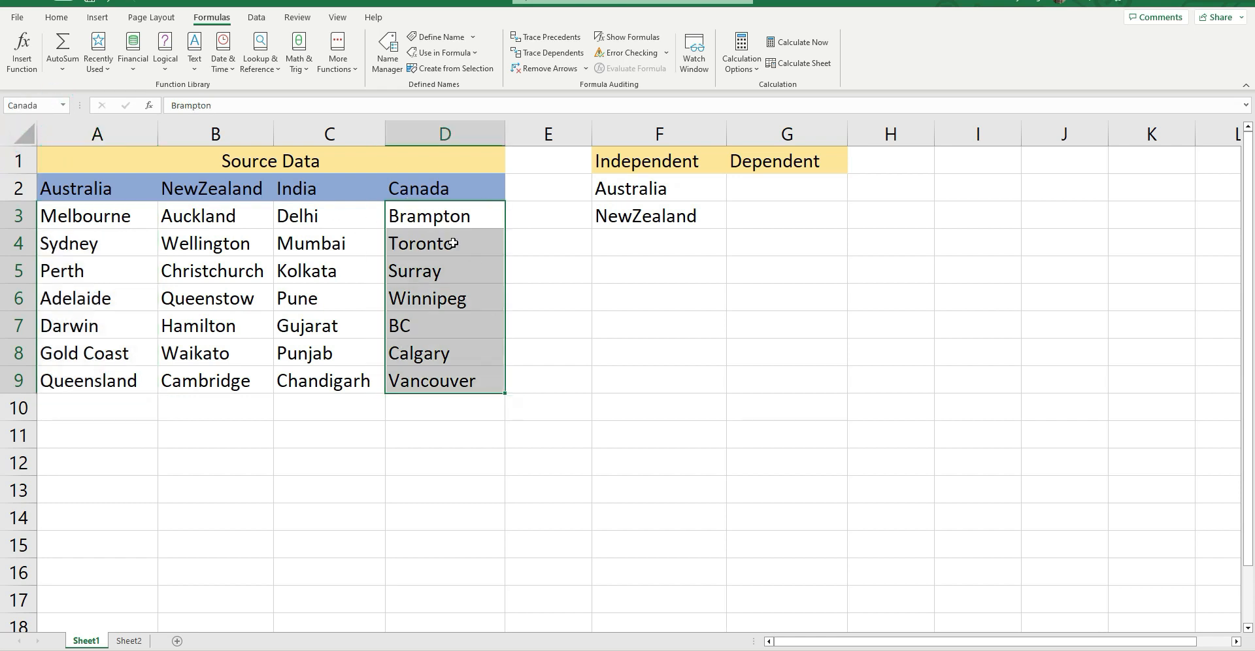
left_click(271, 425)
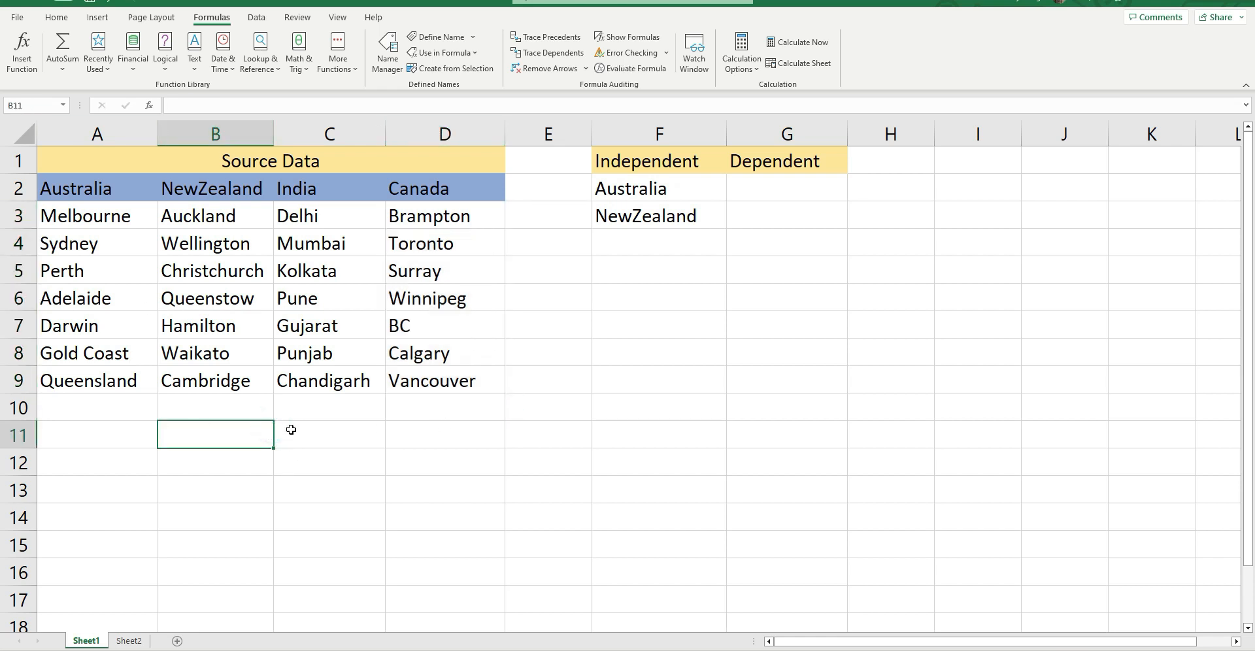
Start a data validation rule for cells G2:G9 that allows only a List.
left_click(758, 184)
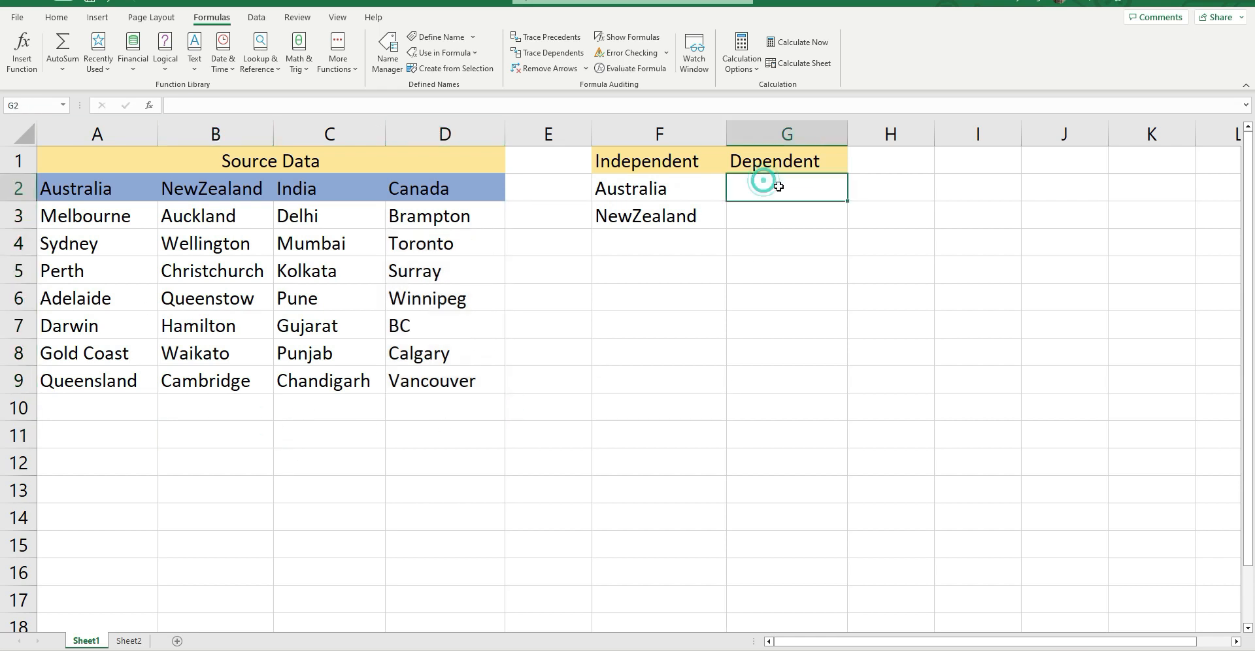
left_click_drag(809, 186, 808, 387)
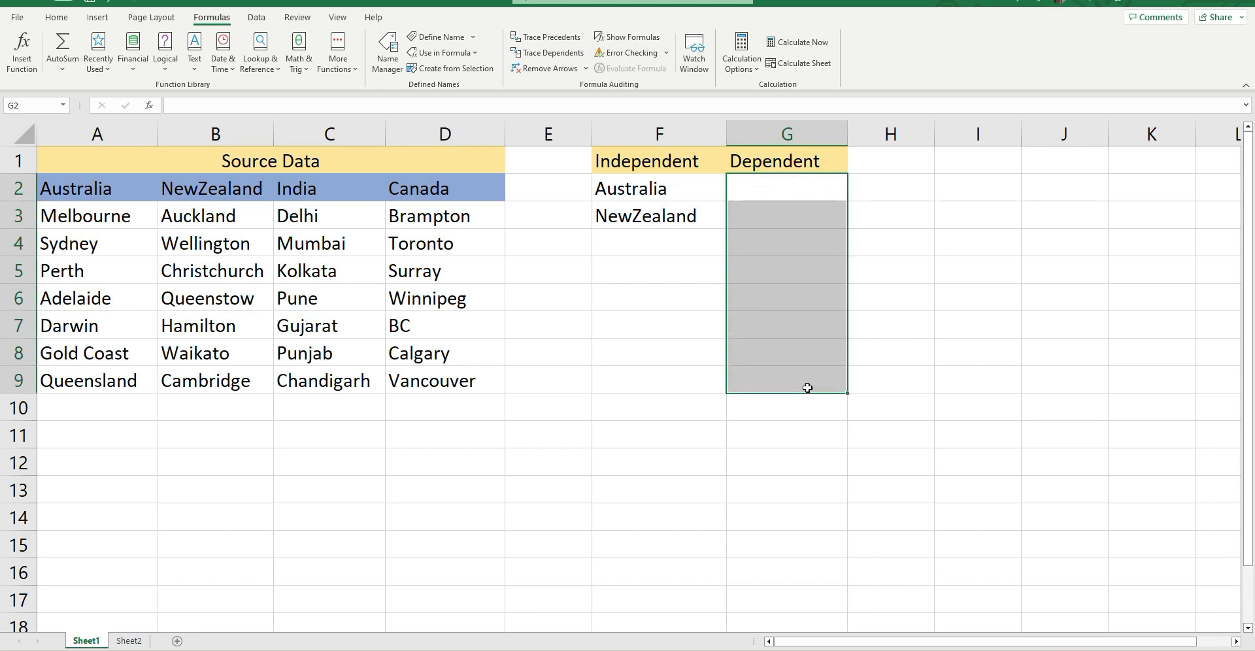
left_click(258, 17)
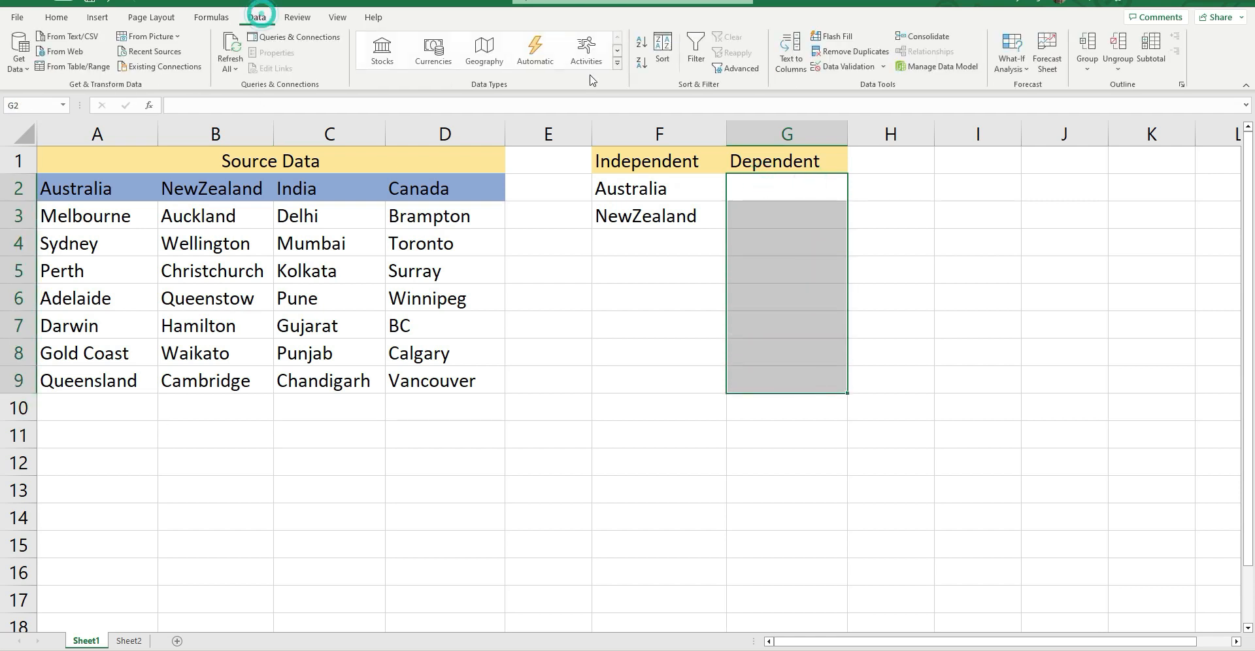
left_click(844, 66)
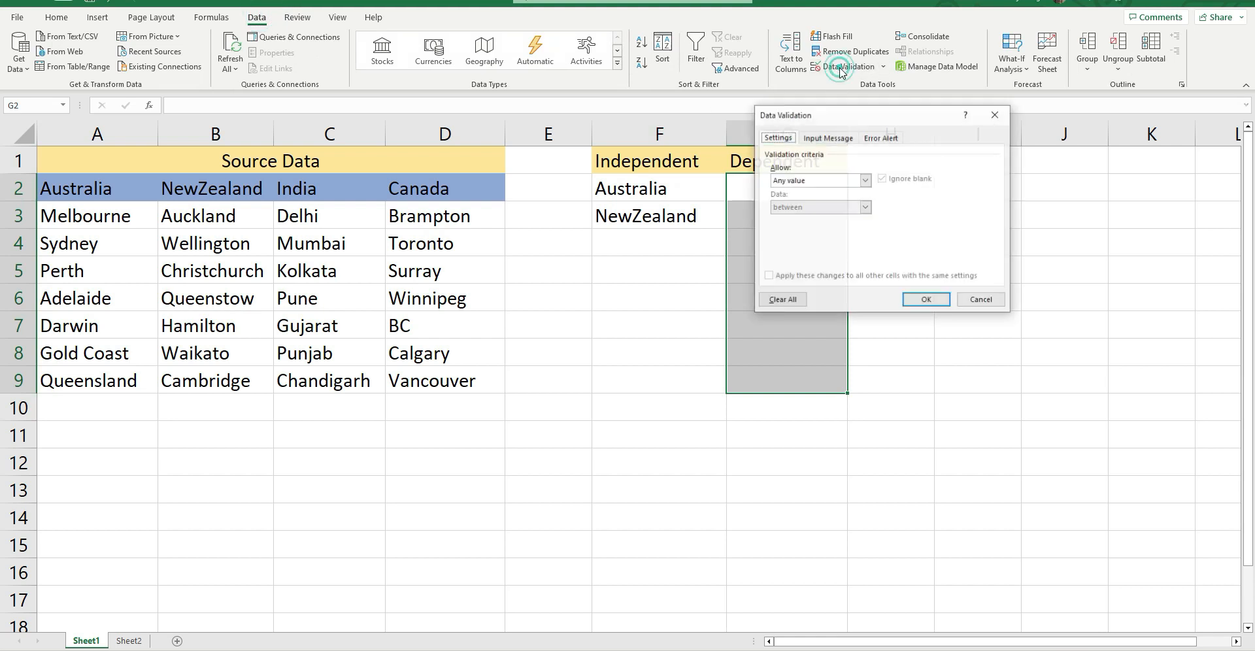
left_click(864, 181)
left_click(784, 217)
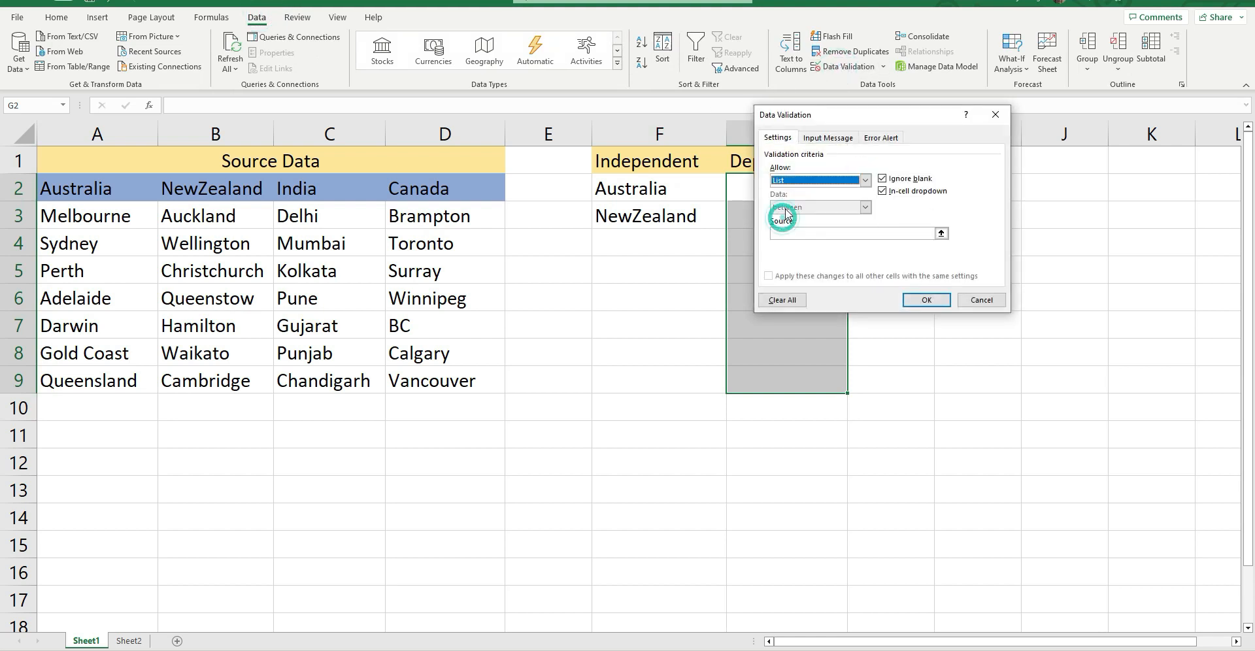
Set the list source to =indirect(F2) with a relative reference to F2, and apply the validation to G2:G9.
left_click(815, 233)
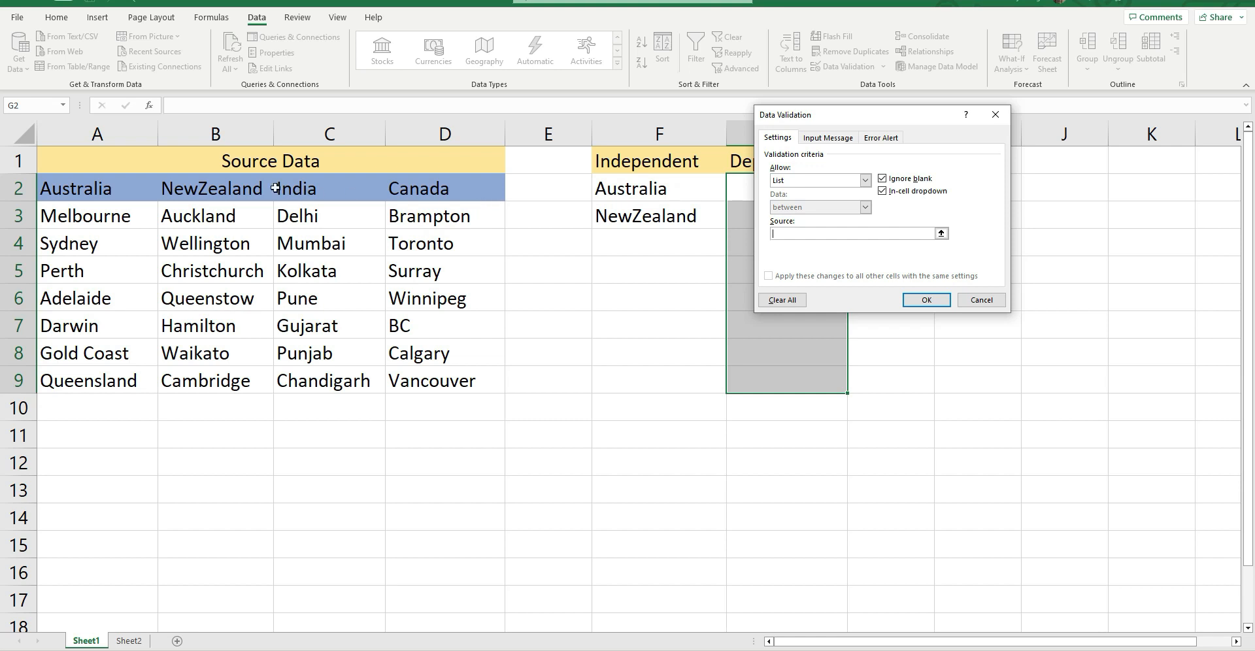
left_click(790, 234)
left_click(673, 188)
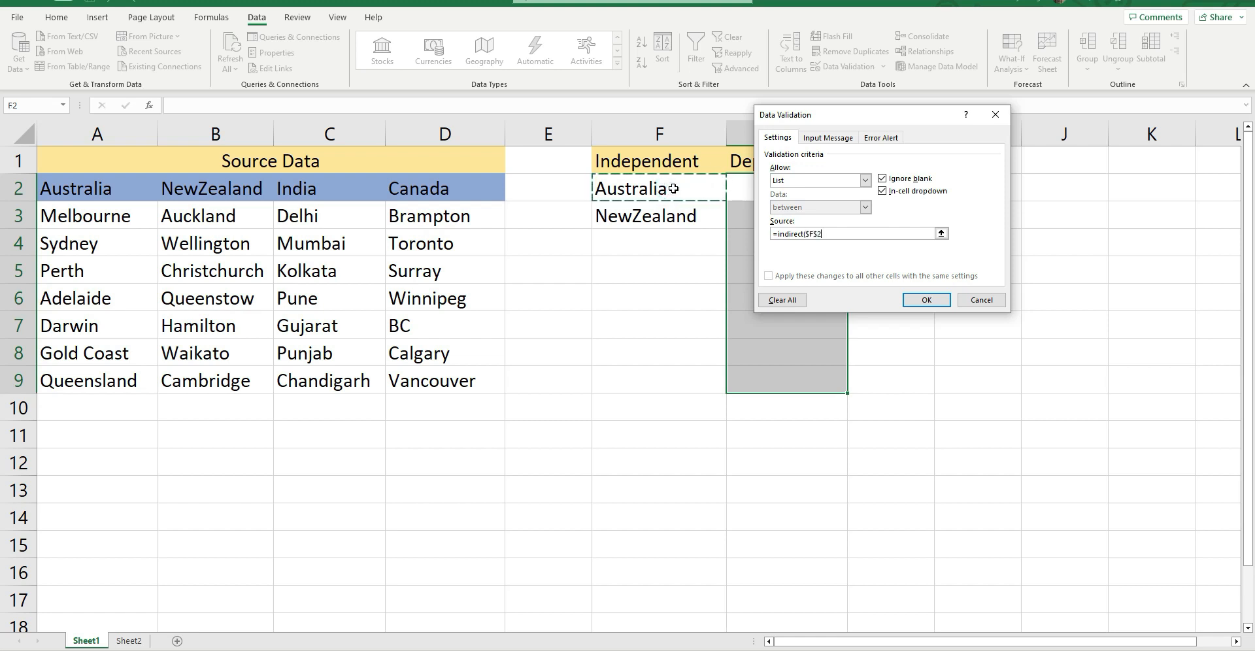
type(")")
left_click(816, 234)
key("BackSpace")
left_click(810, 234)
key("BackSpace")
left_click(925, 300)
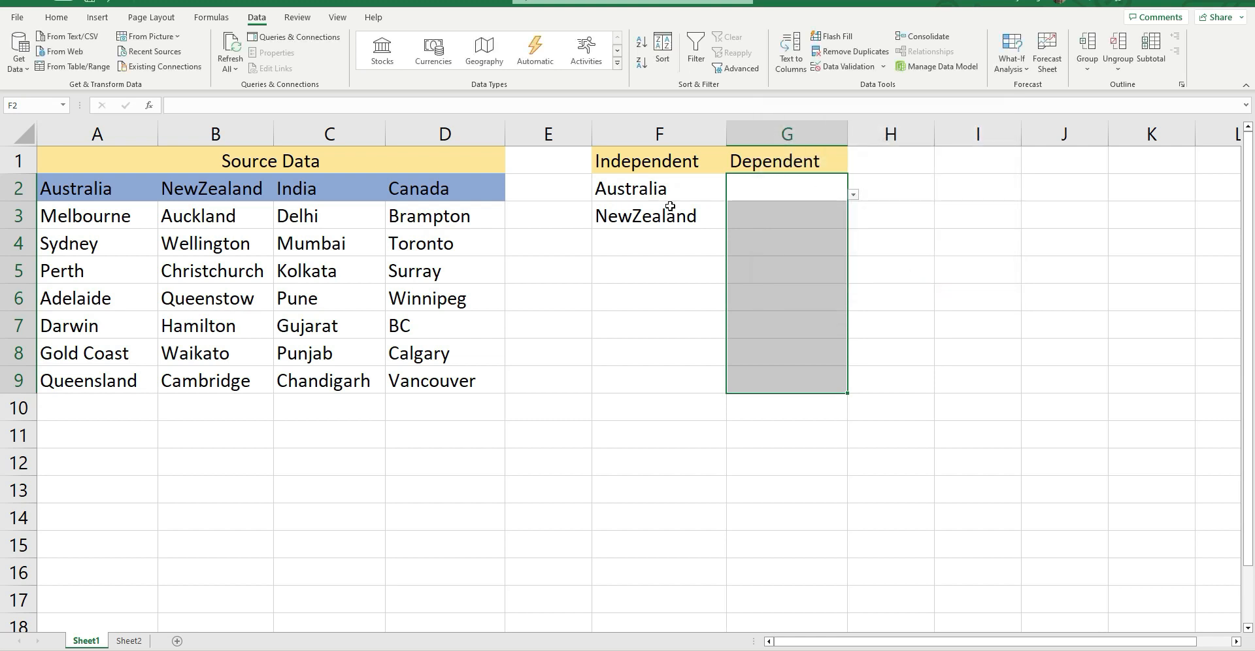
Choose Adelaide in G2 for Australia and Queenstow in G3 for NewZealand from the dependent dropdown lists.
left_click(639, 191)
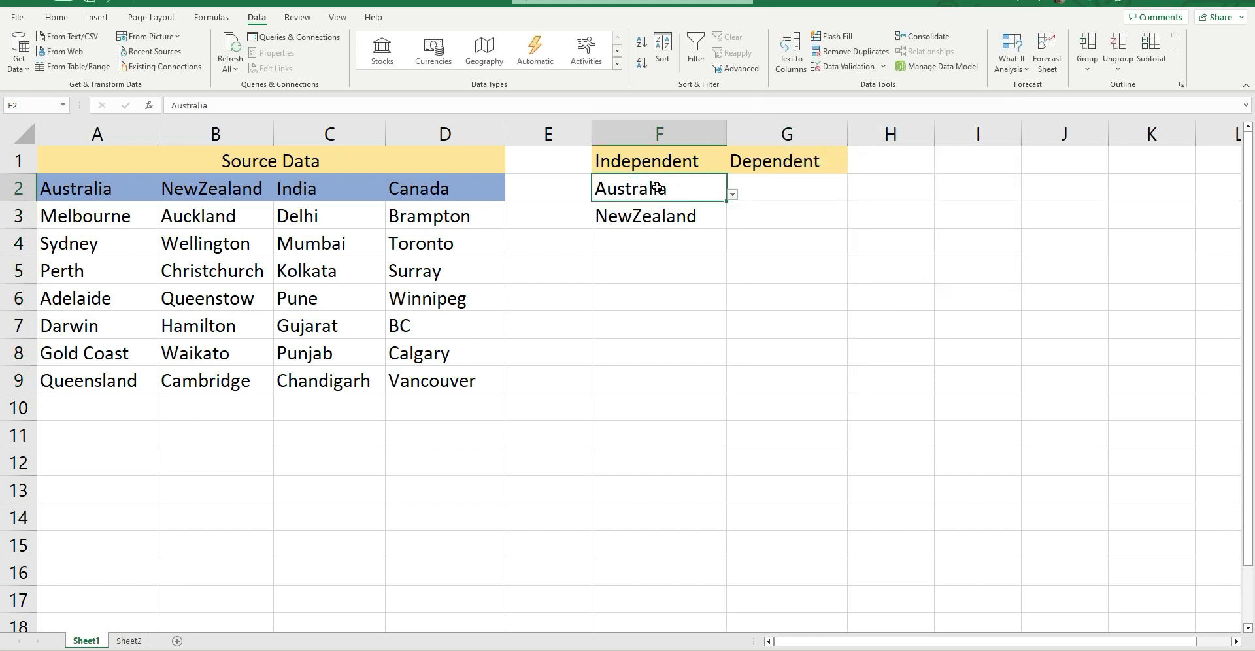
left_click(781, 195)
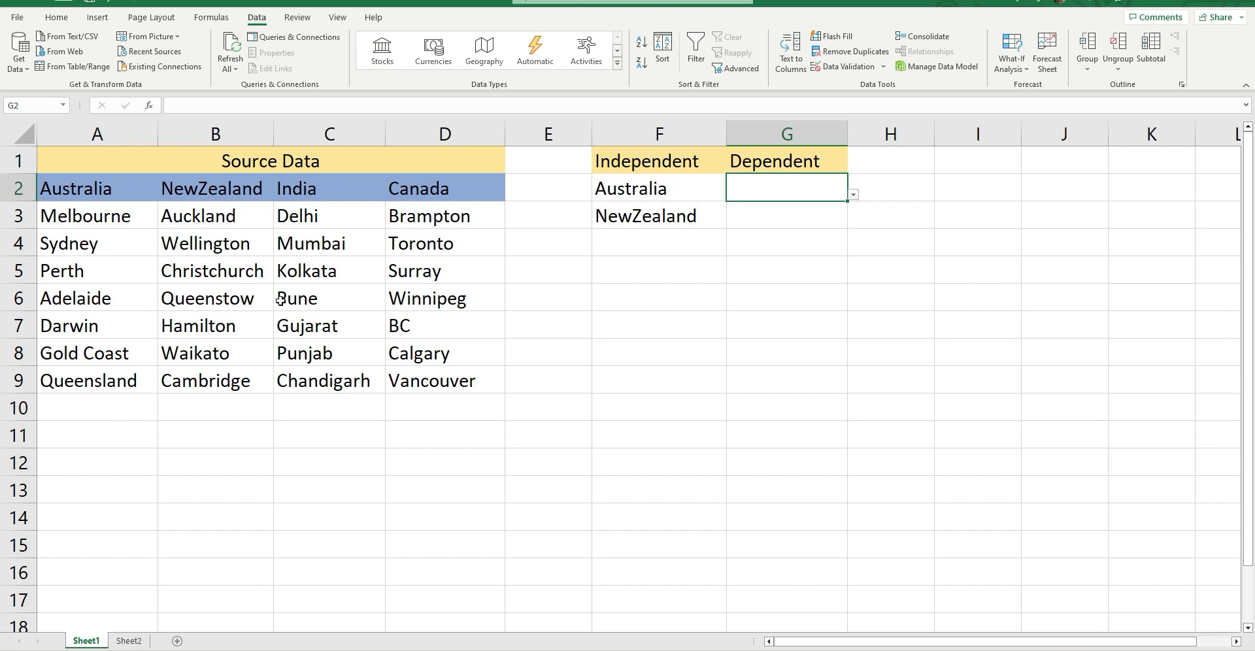
left_click(853, 194)
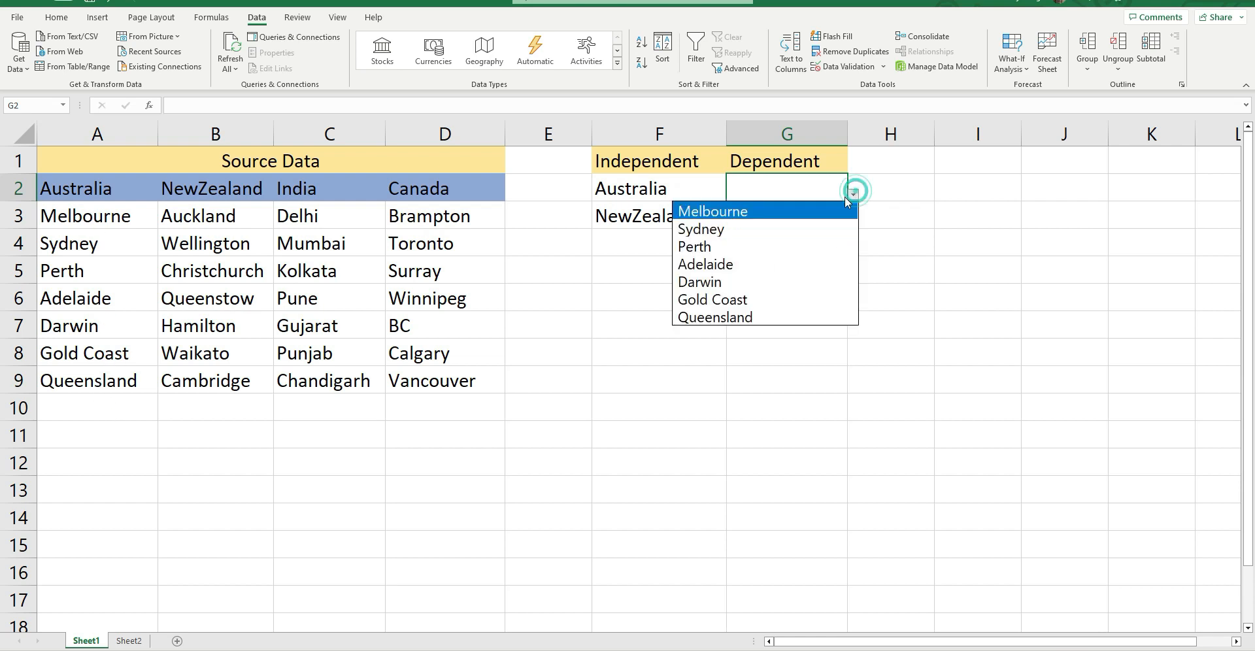
left_click(693, 264)
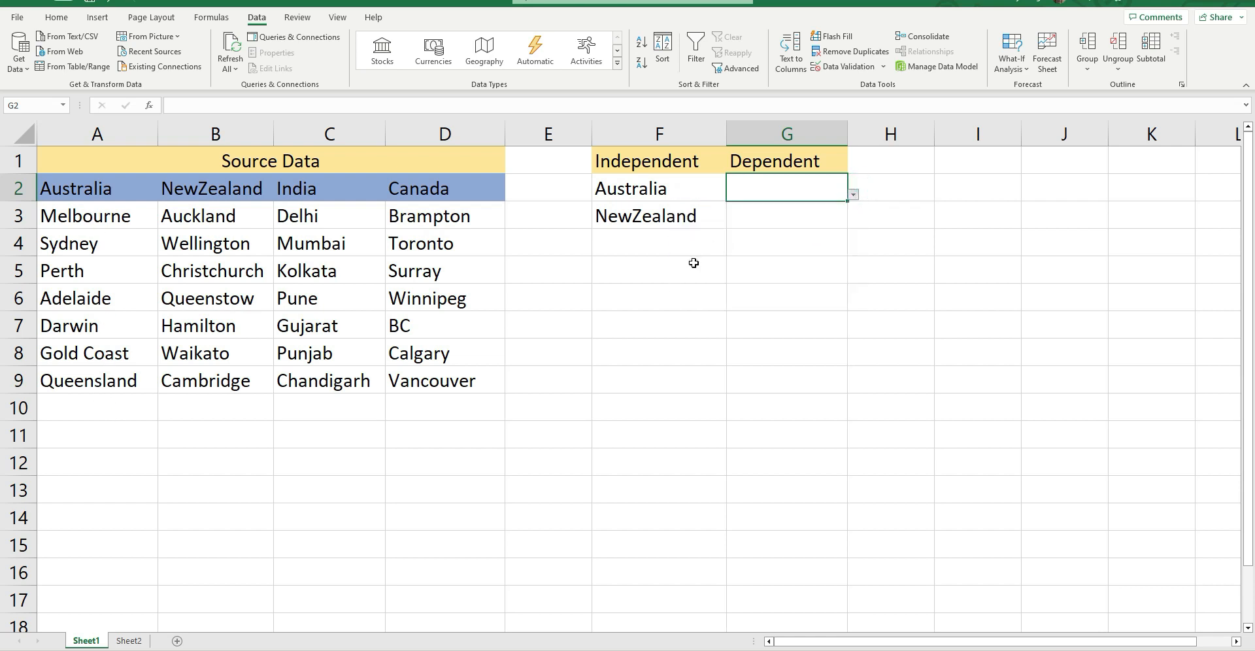
left_click(664, 214)
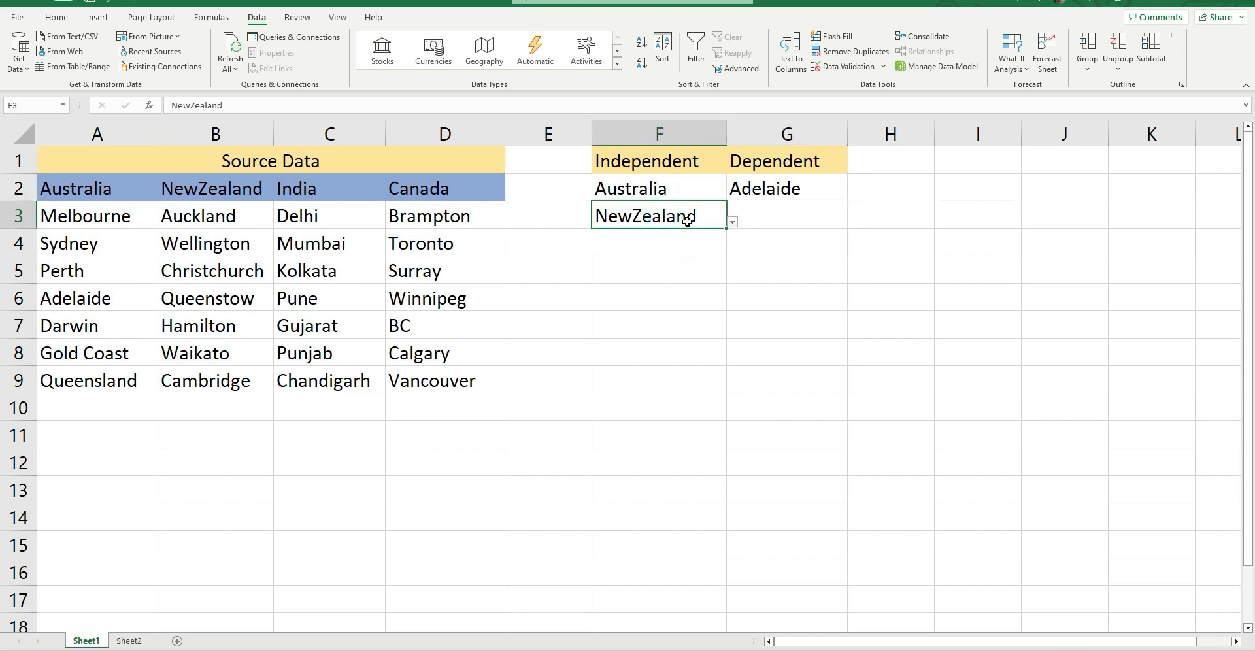
left_click(794, 216)
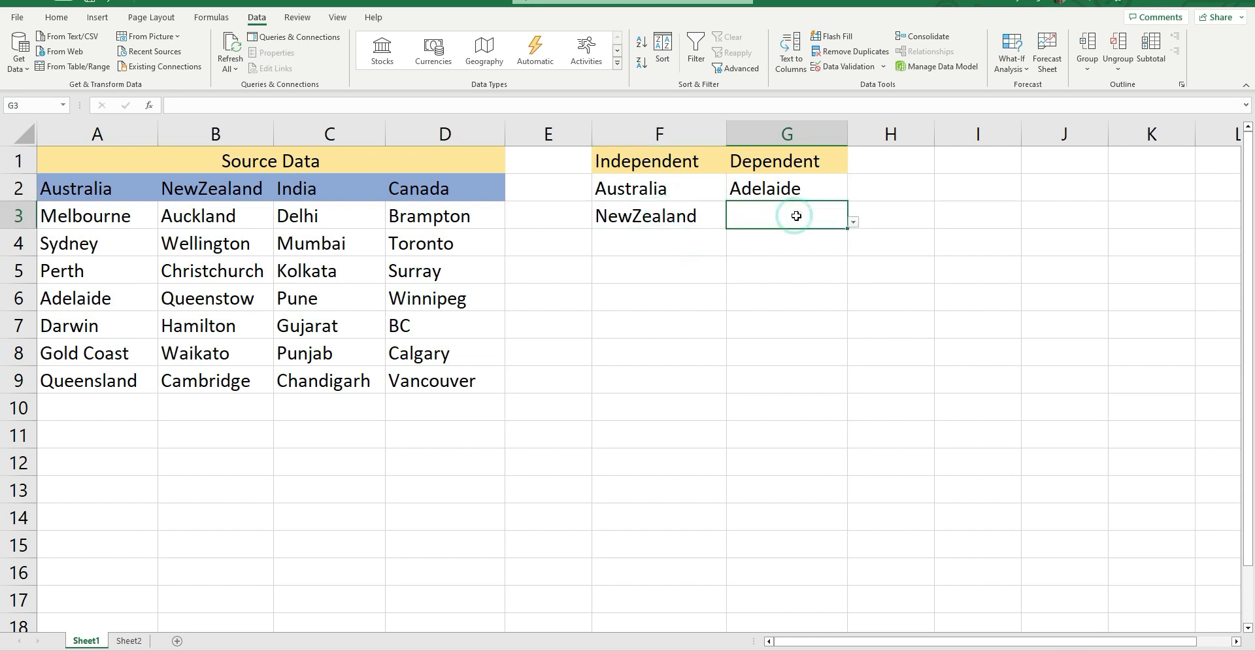
left_click(852, 222)
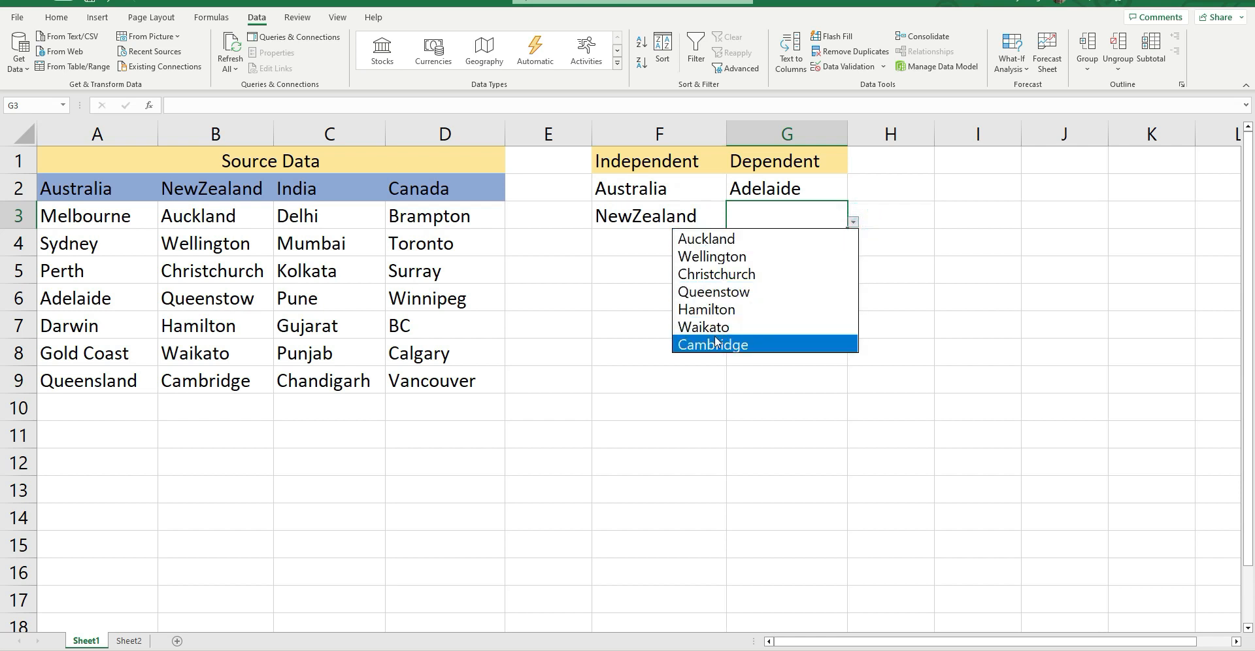
left_click(715, 292)
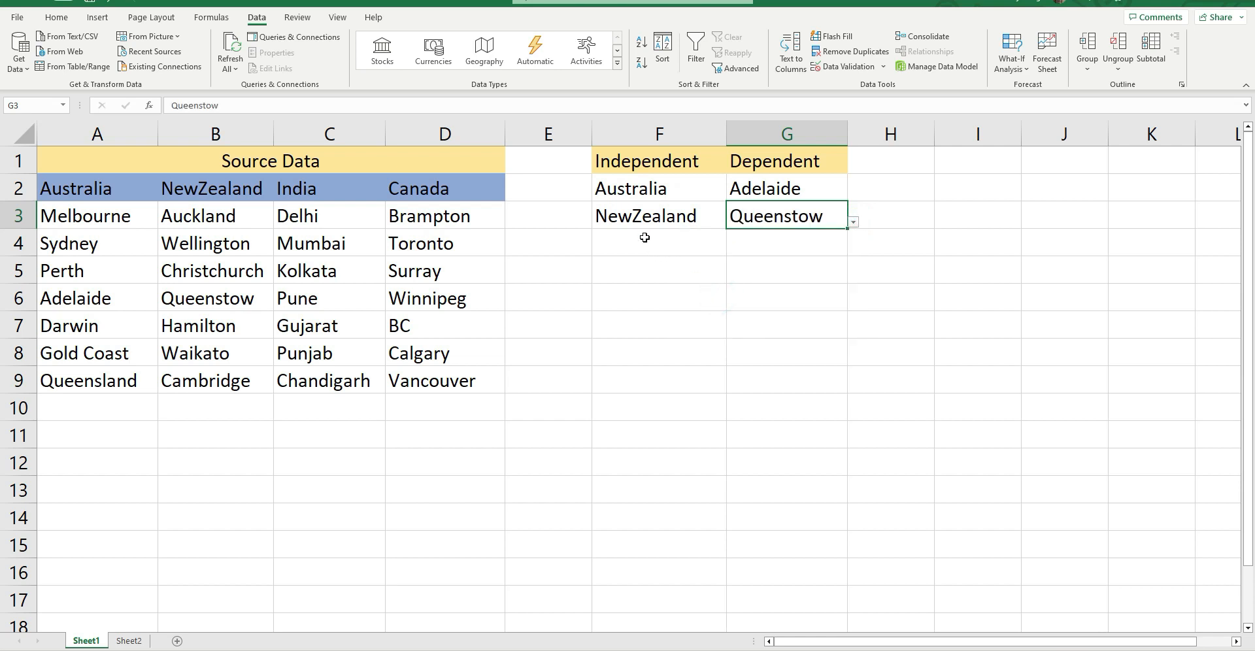
Choose Canada in F4 and its city Surray in G4 from their dropdown lists.
left_click(645, 237)
left_click(732, 249)
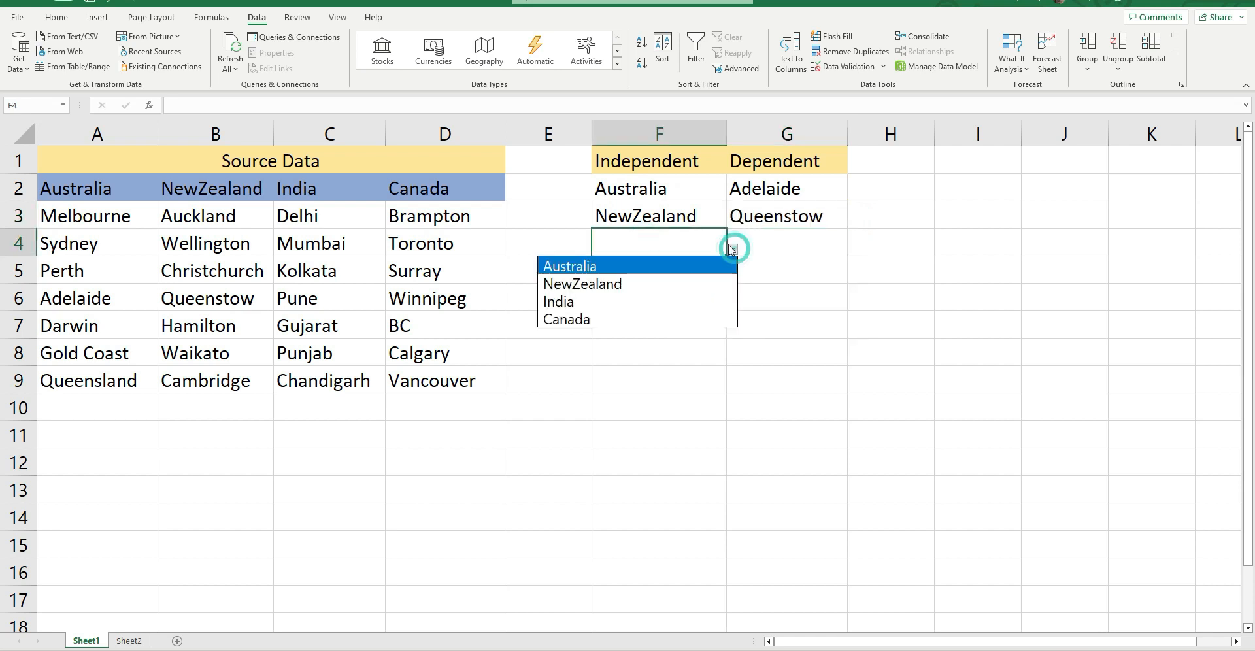
left_click(585, 320)
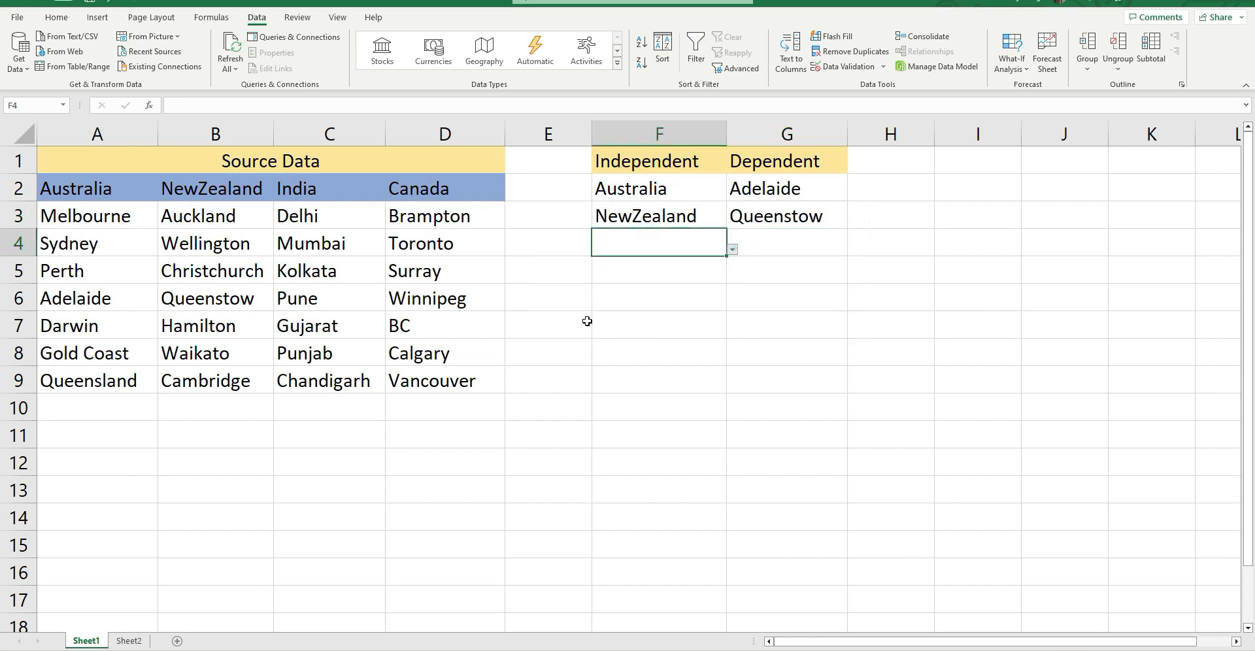
left_click(753, 241)
left_click(853, 250)
left_click(748, 300)
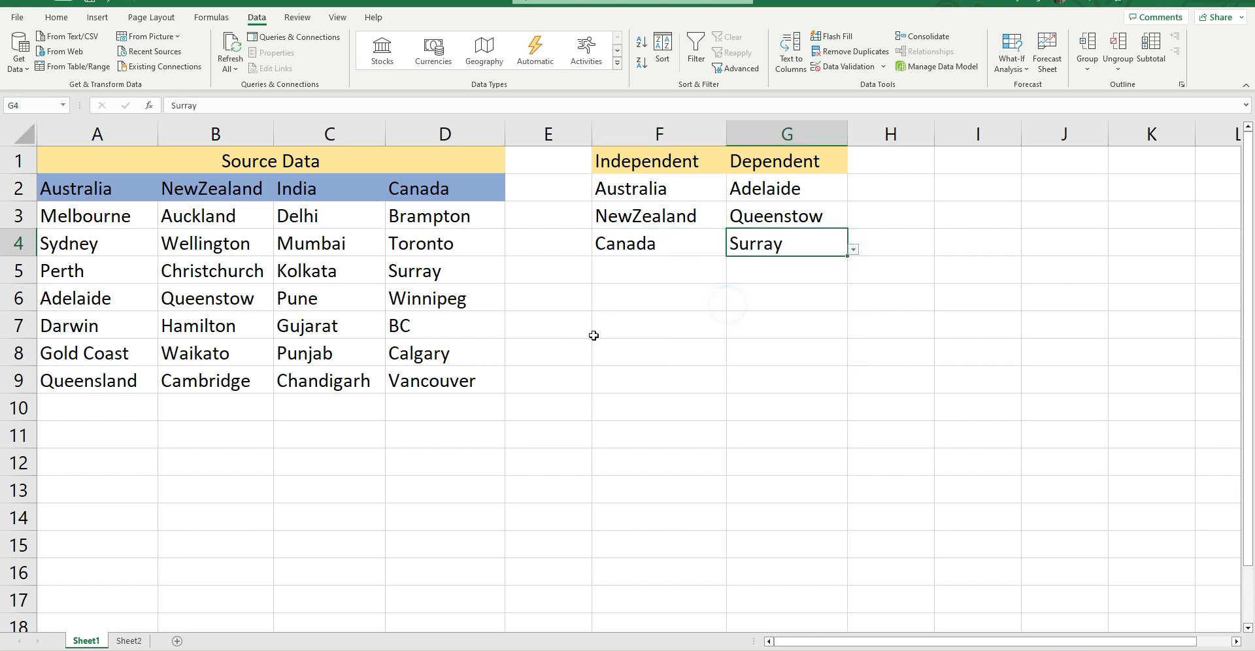